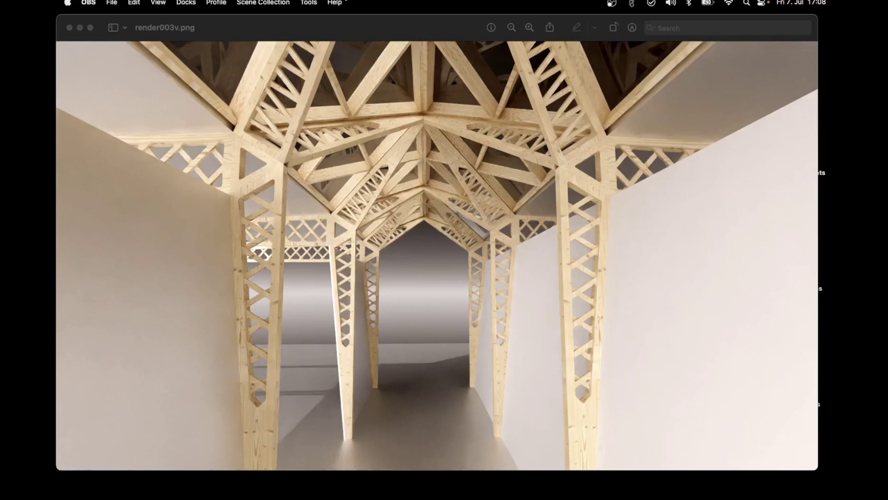
Step: Close the Preview window showing the render003v.png timber canopy render
{"action": "left_click", "coordinate": [80, 29]}
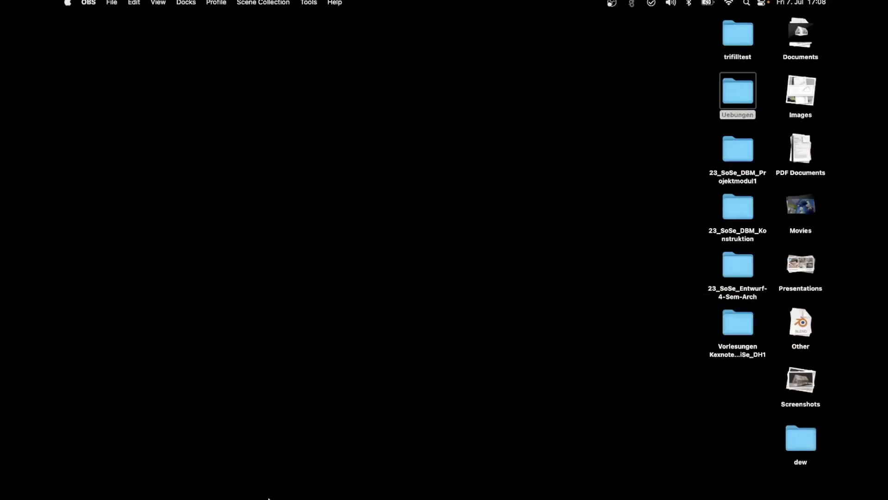
Step: Launch Blender, dismiss the splash and start a new General scene
{"action": "left_click", "coordinate": [513, 481]}
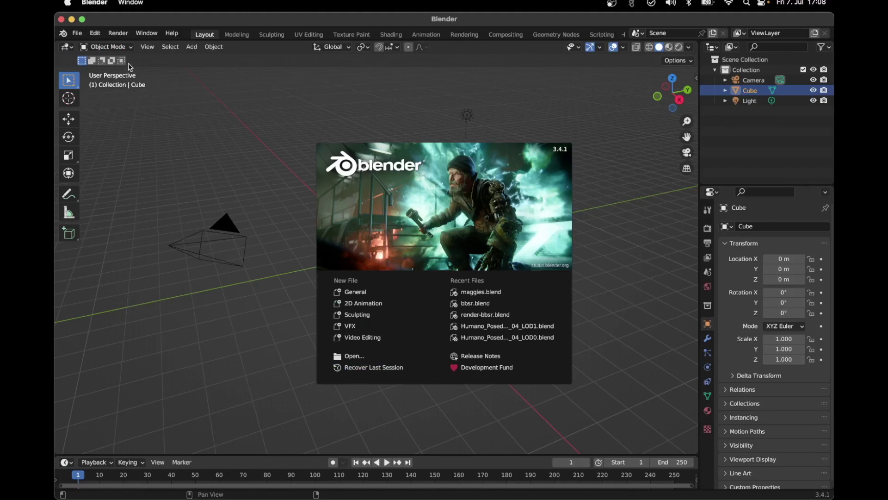
{"action": "left_click", "coordinate": [78, 37]}
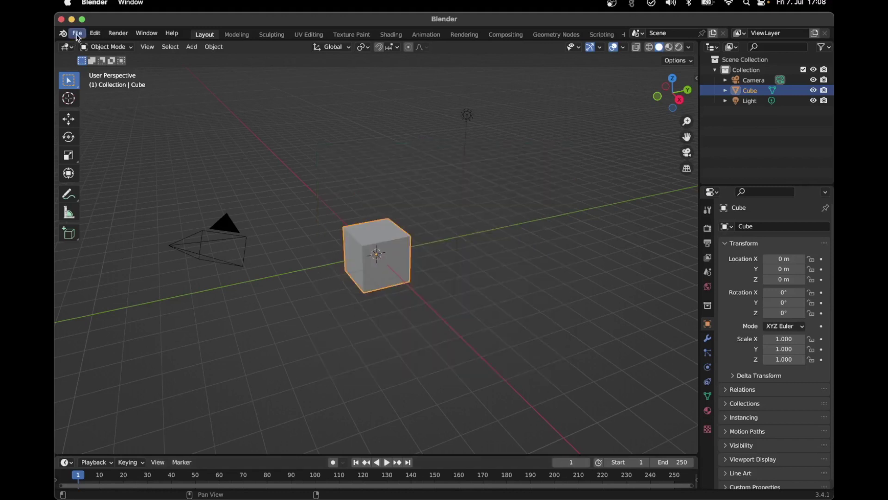
{"action": "left_click", "coordinate": [78, 37]}
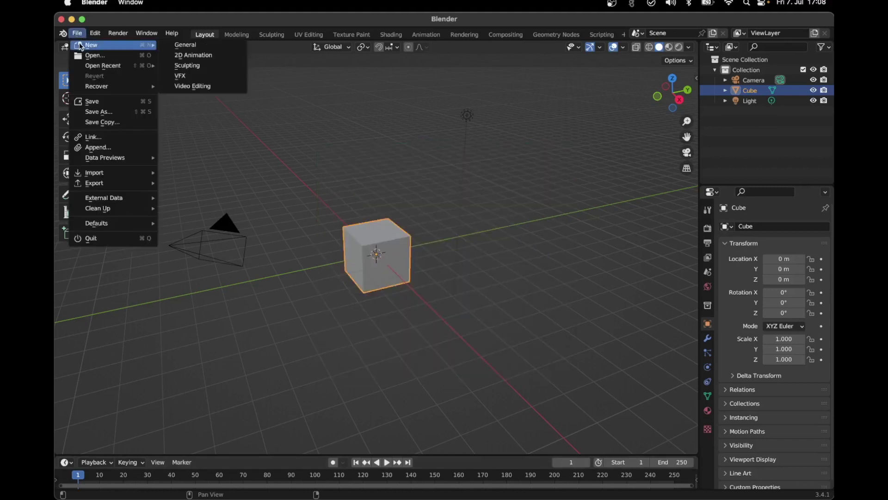
{"action": "mouse_move", "coordinate": [91, 44]}
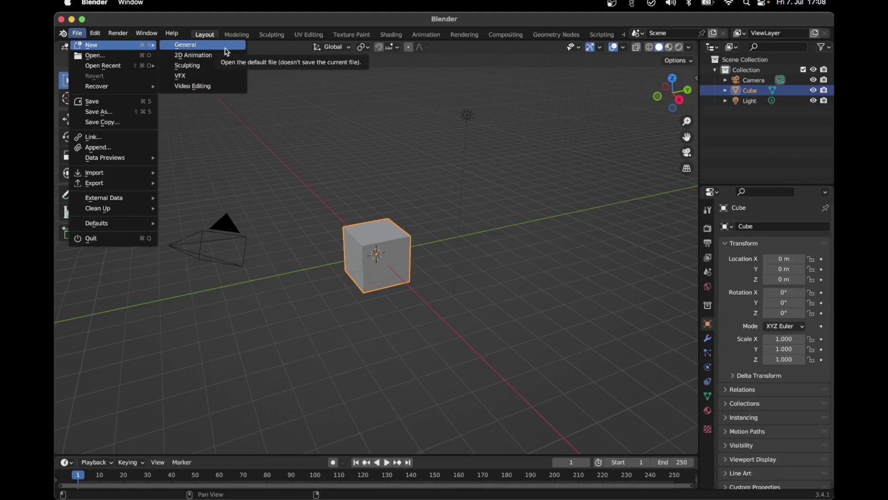
{"action": "left_click", "coordinate": [227, 45]}
Step: Select the default camera, cube and light together and delete them
{"action": "left_click", "coordinate": [431, 158]}
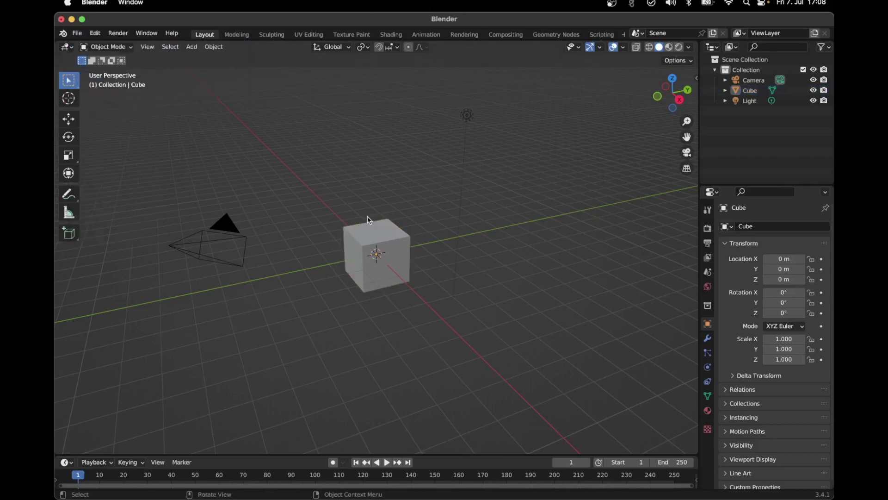
{"action": "left_click", "coordinate": [229, 233]}
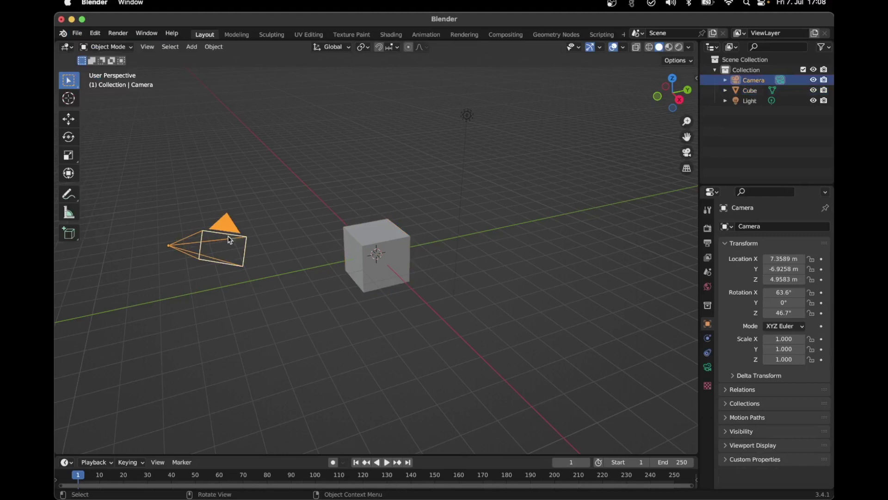
{"action": "left_click", "coordinate": [390, 243]}
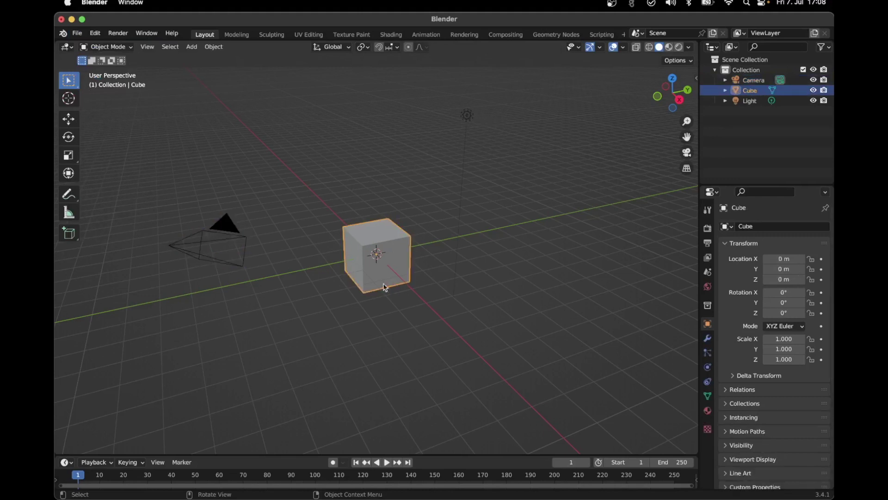
{"action": "left_click", "coordinate": [469, 116]}
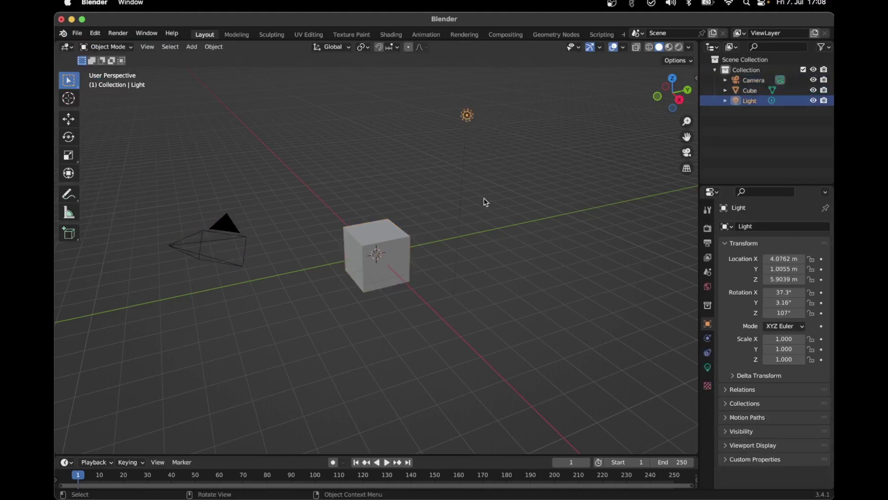
{"action": "left_click", "coordinate": [517, 301]}
{"action": "left_click_drag", "start_coordinate": [536, 340], "coordinate": [143, 65]}
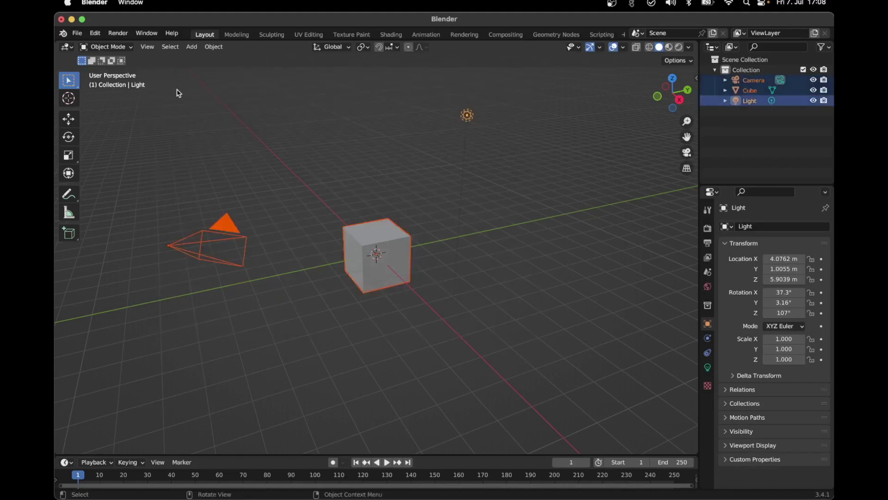
{"action": "key", "text": "Delete"}
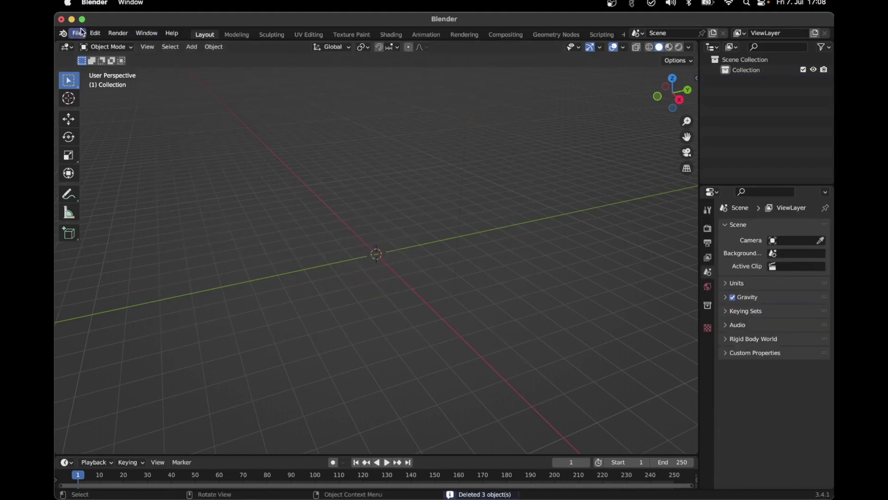
{"action": "left_click", "coordinate": [78, 34]}
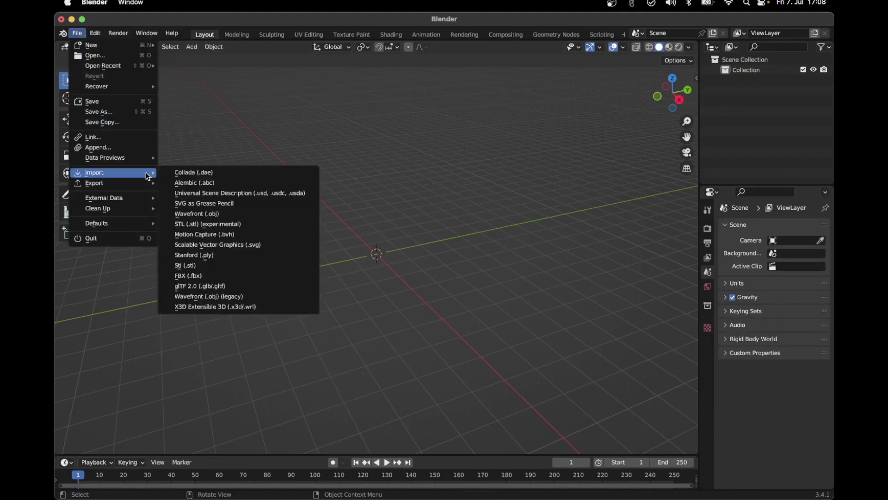
{"action": "mouse_move", "coordinate": [94, 172]}
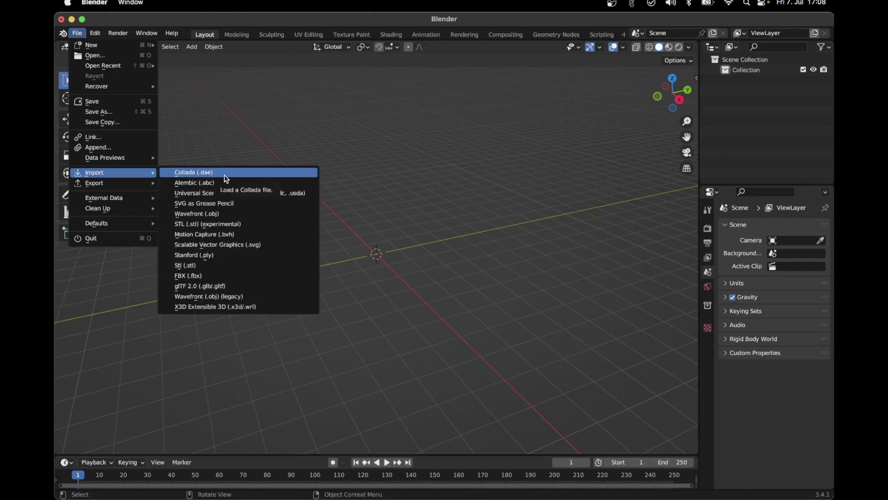
Step: Import maggies.dae as Collada from Desktop > Uebungen > Uebung Foster Maggies Center > Rhino + Blender Model
{"action": "left_click", "coordinate": [260, 178]}
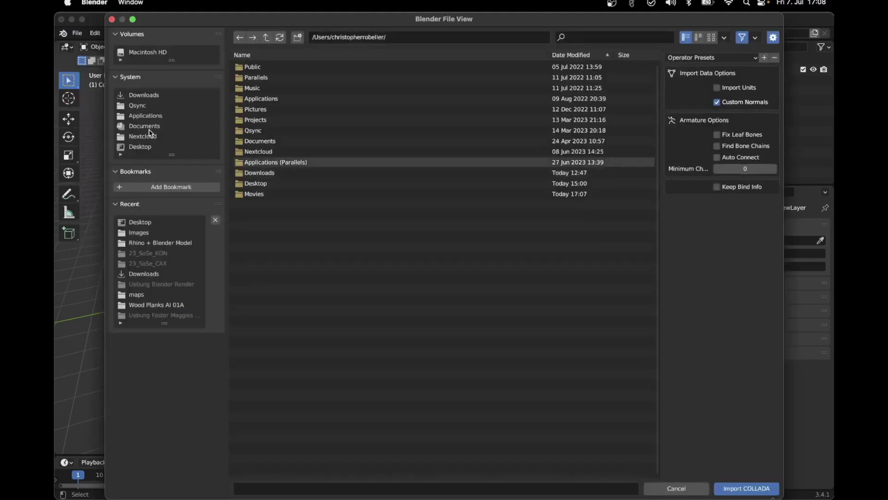
{"action": "left_click", "coordinate": [145, 146]}
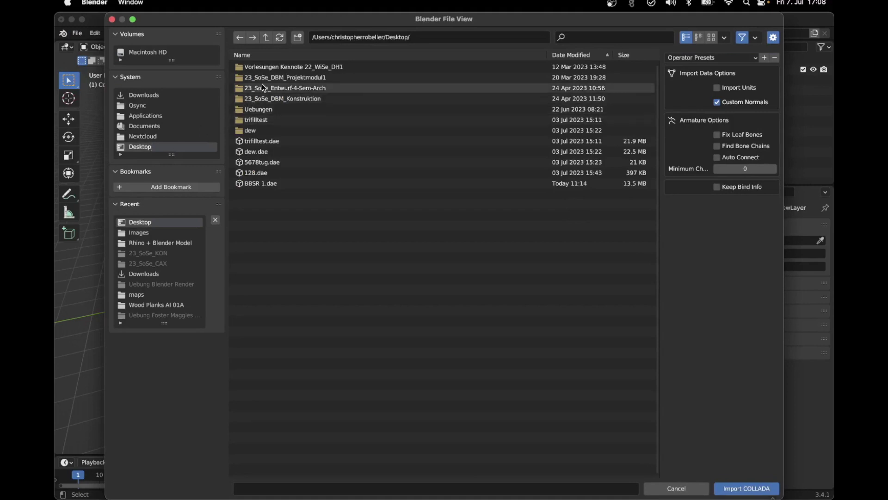
{"action": "left_click", "coordinate": [270, 109]}
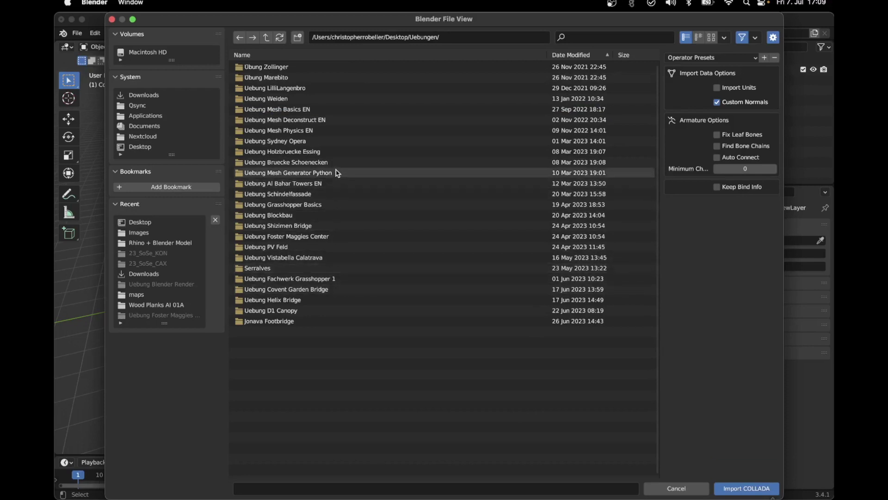
{"action": "left_click", "coordinate": [332, 235]}
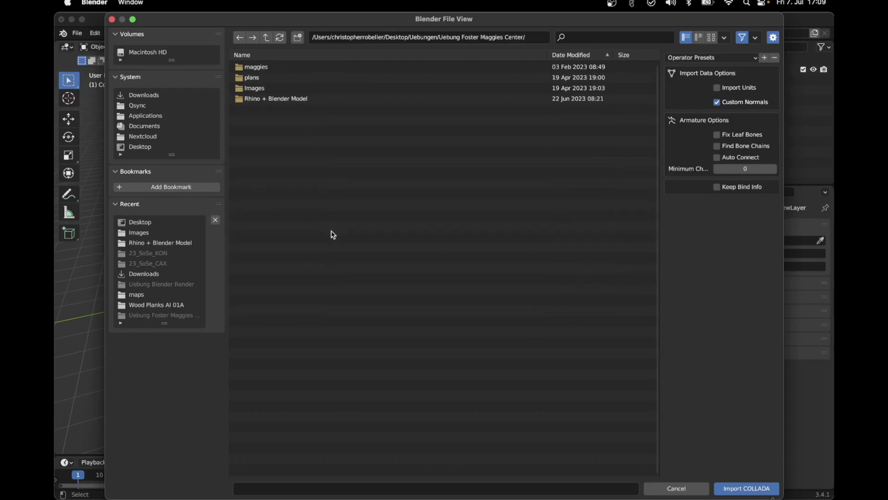
{"action": "left_click", "coordinate": [287, 97]}
{"action": "left_click", "coordinate": [254, 78]}
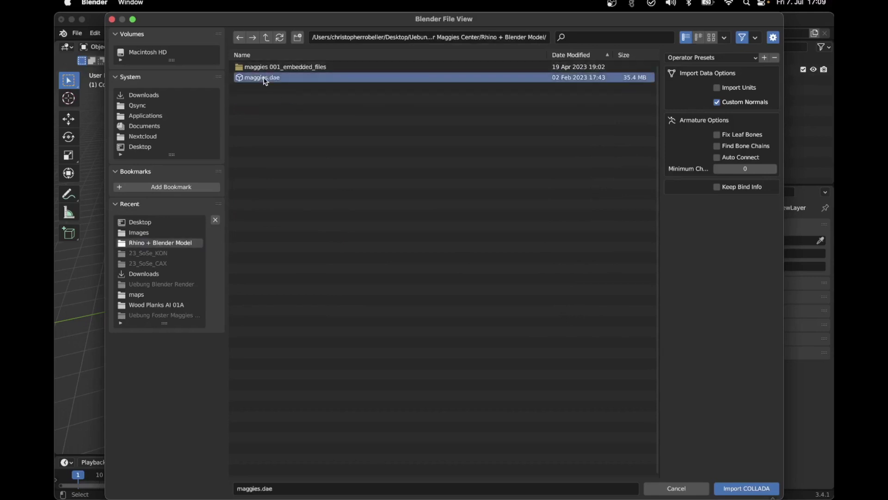
{"action": "left_click", "coordinate": [756, 489]}
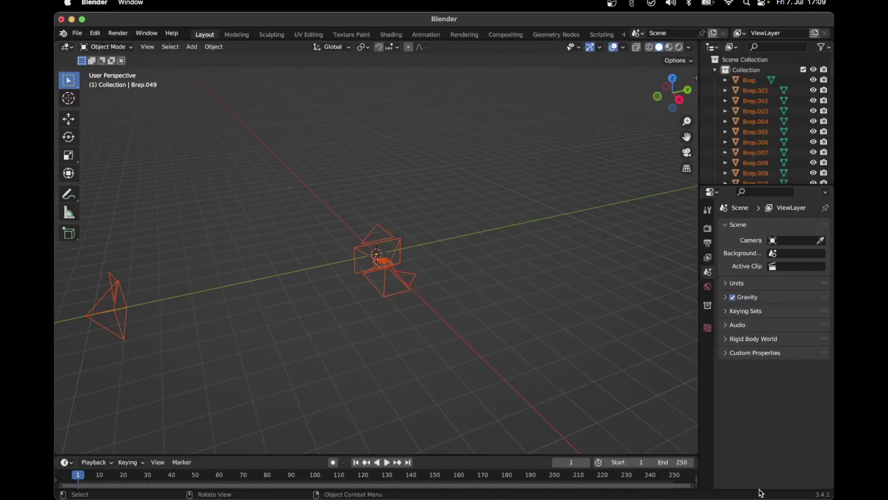
Step: Delete the three imported cameras around the model
{"action": "mouse_move", "coordinate": [167, 311]}
{"action": "middle_mouse_down"}
{"action": "mouse_move", "coordinate": [293, 261]}
{"action": "mouse_move", "coordinate": [571, 299]}
{"action": "middle_mouse_up"}
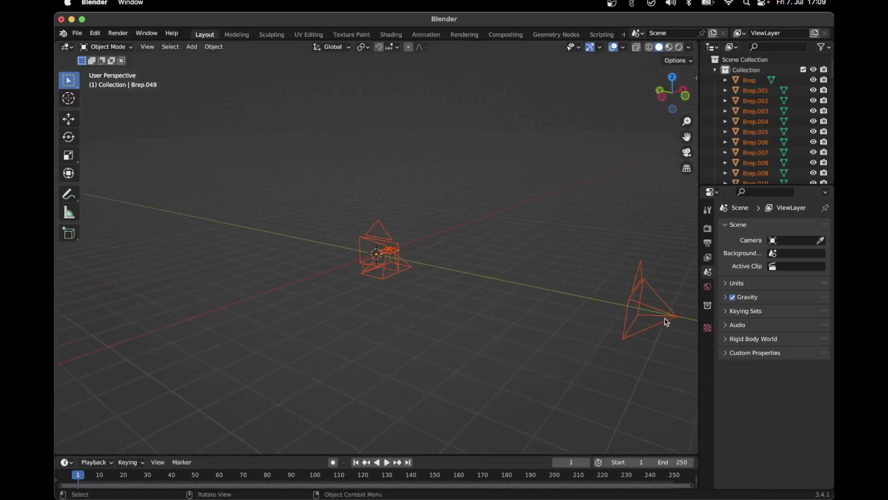
{"action": "left_click", "coordinate": [675, 342]}
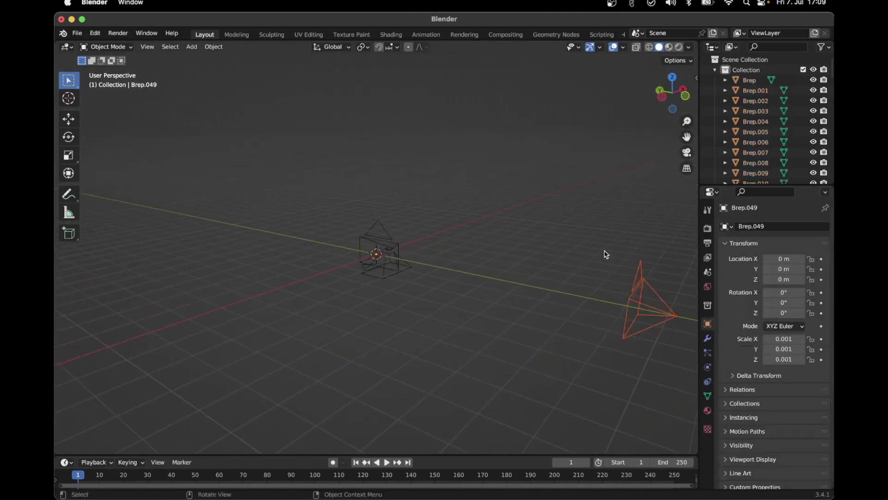
{"action": "key", "text": "Delete"}
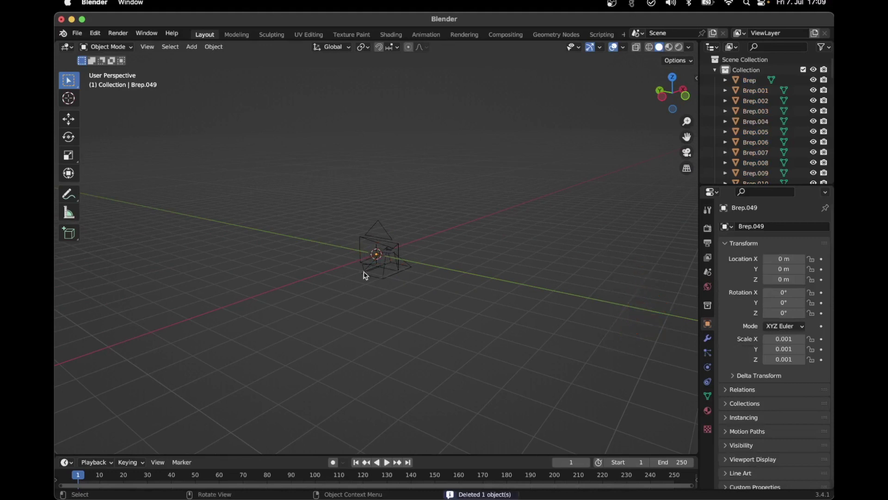
{"action": "scroll", "coordinate": [370, 269], "scroll_direction": "up", "scroll_amount": 4}
{"action": "scroll", "coordinate": [417, 273], "scroll_direction": "up", "scroll_amount": 5}
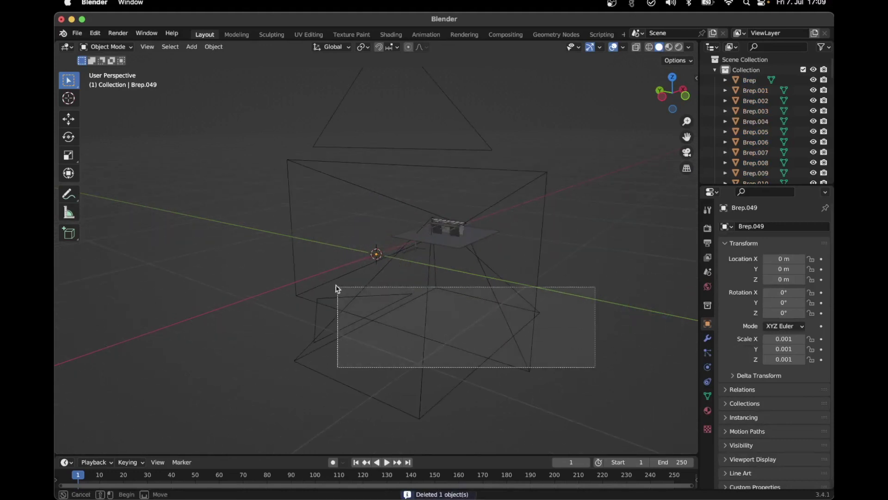
{"action": "left_click_drag", "start_coordinate": [596, 370], "coordinate": [333, 283]}
{"action": "key", "text": "Delete"}
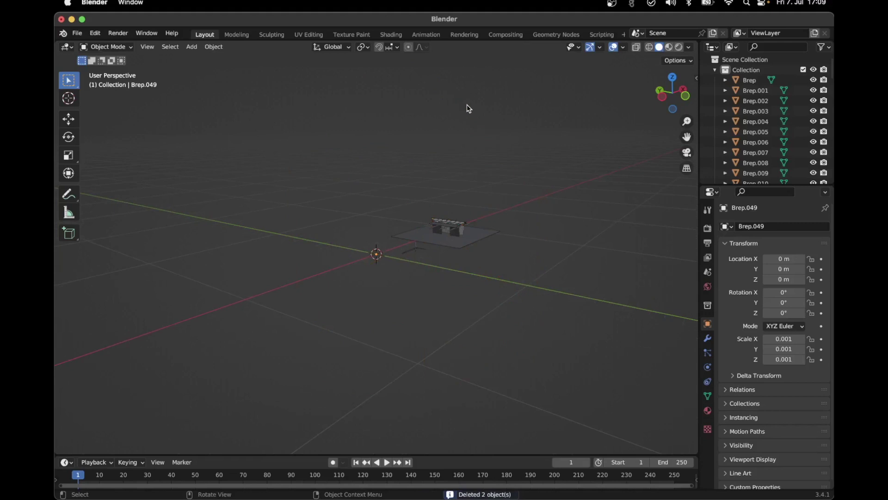
Step: Delete the five loose pieces lying beside the truss model
{"action": "mouse_move", "coordinate": [387, 181]}
{"action": "middle_mouse_down"}
{"action": "mouse_move", "coordinate": [440, 200]}
{"action": "mouse_move", "coordinate": [351, 224]}
{"action": "mouse_move", "coordinate": [363, 173]}
{"action": "mouse_move", "coordinate": [426, 163]}
{"action": "mouse_move", "coordinate": [182, 167]}
{"action": "middle_mouse_up"}
{"action": "scroll", "coordinate": [379, 236], "scroll_direction": "up", "scroll_amount": 5}
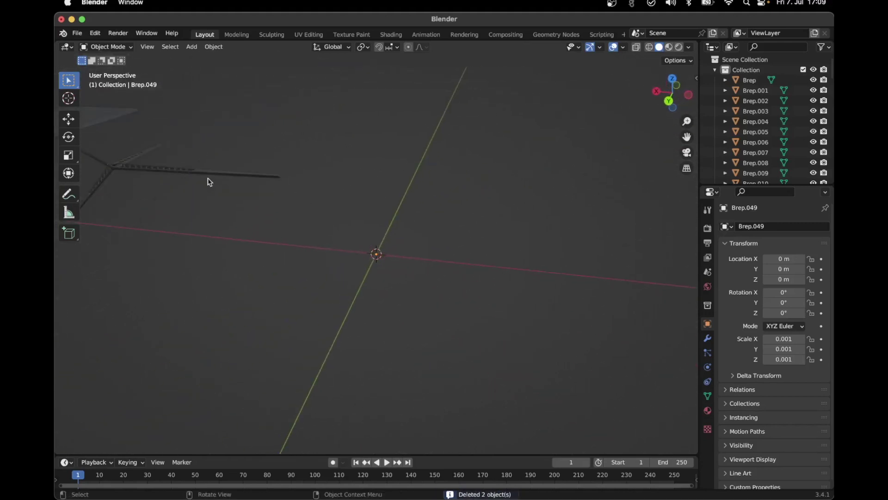
{"action": "scroll", "coordinate": [209, 182], "scroll_direction": "down", "scroll_amount": 2}
{"action": "left_click_drag", "start_coordinate": [340, 234], "coordinate": [183, 174]}
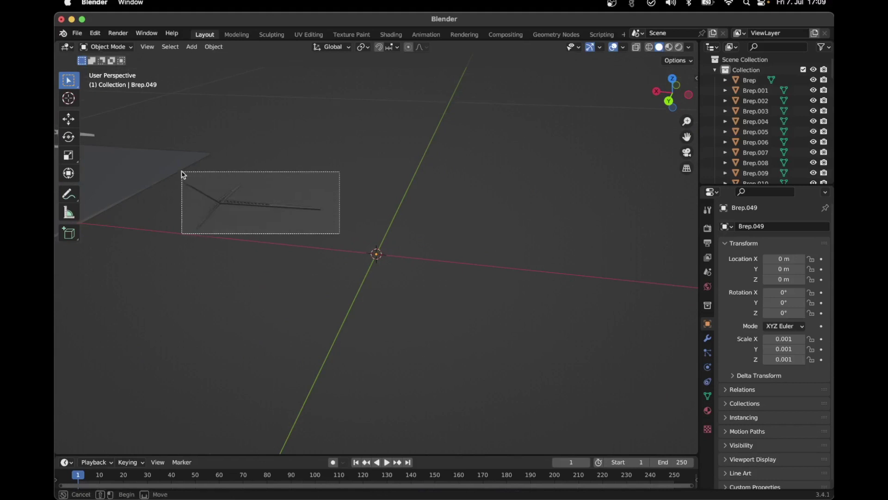
{"action": "key", "text": "Delete"}
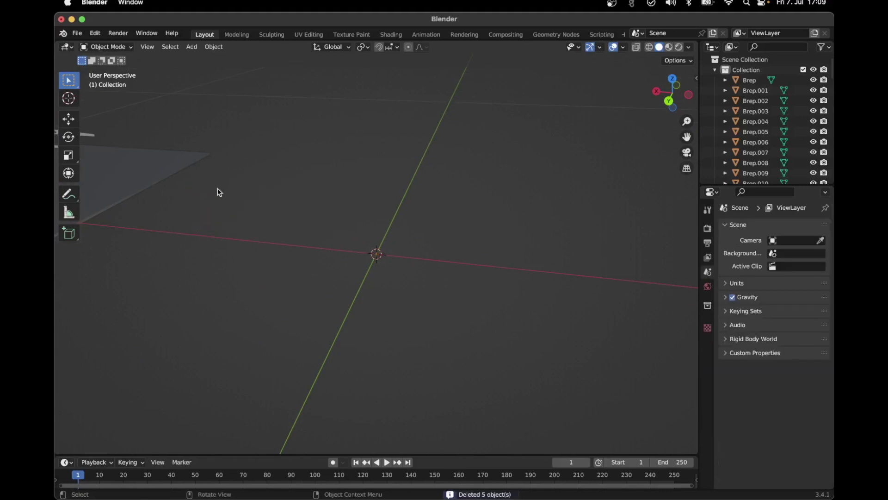
Step: Orbit and zoom to frame the truss canopy from the side
{"action": "scroll", "coordinate": [333, 248], "scroll_direction": "down", "scroll_amount": 2}
{"action": "scroll", "coordinate": [329, 248], "scroll_direction": "down", "scroll_amount": 3}
{"action": "mouse_move", "coordinate": [329, 248]}
{"action": "middle_mouse_down", "text": "shift"}
{"action": "mouse_move", "coordinate": [353, 224]}
{"action": "mouse_move", "coordinate": [522, 213]}
{"action": "mouse_move", "coordinate": [490, 189]}
{"action": "middle_mouse_up", "text": "shift"}
{"action": "scroll", "coordinate": [353, 224], "scroll_direction": "down", "scroll_amount": 3}
{"action": "scroll", "coordinate": [353, 224], "scroll_direction": "up", "scroll_amount": 3}
{"action": "scroll", "coordinate": [328, 224], "scroll_direction": "up", "scroll_amount": 5}
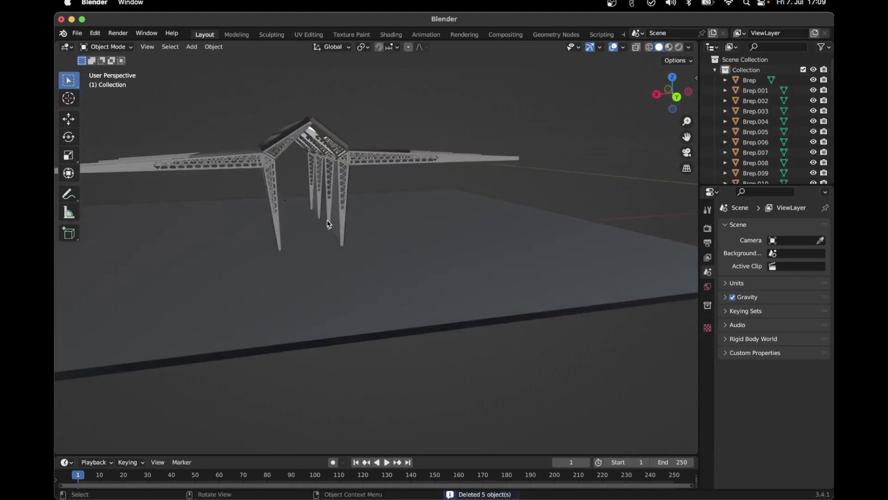
{"action": "mouse_move", "coordinate": [327, 224]}
{"action": "middle_mouse_down"}
{"action": "mouse_move", "coordinate": [500, 277]}
{"action": "mouse_move", "coordinate": [464, 259]}
{"action": "middle_mouse_up"}
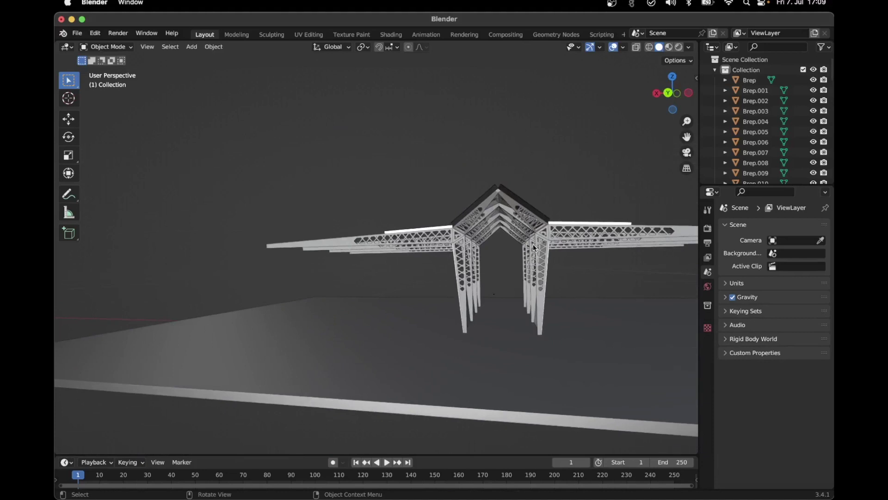
{"action": "mouse_move", "coordinate": [534, 248]}
{"action": "middle_mouse_down"}
{"action": "mouse_move", "coordinate": [569, 248]}
{"action": "mouse_move", "coordinate": [498, 248]}
{"action": "mouse_move", "coordinate": [588, 254]}
{"action": "mouse_move", "coordinate": [369, 242]}
{"action": "mouse_move", "coordinate": [483, 260]}
{"action": "mouse_move", "coordinate": [515, 257]}
{"action": "mouse_move", "coordinate": [337, 237]}
{"action": "mouse_move", "coordinate": [367, 237]}
{"action": "mouse_move", "coordinate": [355, 231]}
{"action": "mouse_move", "coordinate": [361, 252]}
{"action": "mouse_move", "coordinate": [397, 238]}
{"action": "mouse_move", "coordinate": [382, 251]}
{"action": "mouse_move", "coordinate": [382, 277]}
{"action": "mouse_move", "coordinate": [393, 278]}
{"action": "mouse_move", "coordinate": [356, 262]}
{"action": "mouse_move", "coordinate": [334, 261]}
{"action": "mouse_move", "coordinate": [332, 274]}
{"action": "mouse_move", "coordinate": [360, 246]}
{"action": "mouse_move", "coordinate": [361, 258]}
{"action": "middle_mouse_up"}
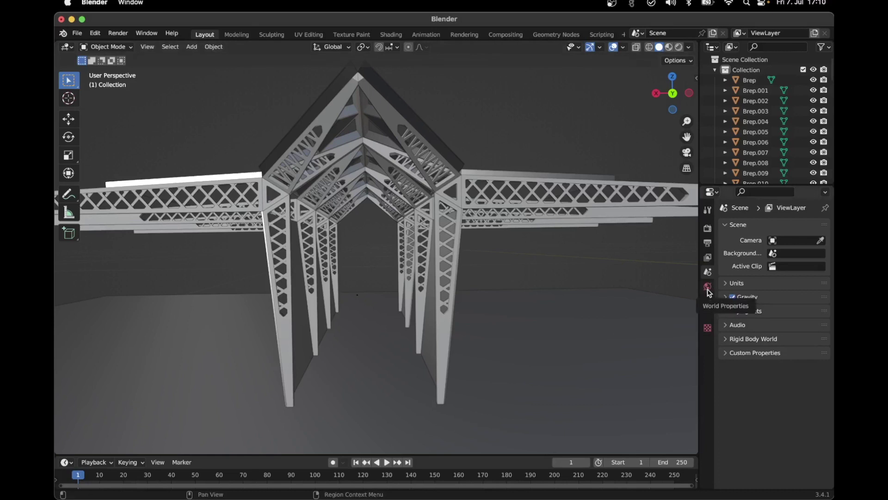
Step: Drive the World background colour with a Nishita Sky Texture at 15° sun elevation
{"action": "left_click", "coordinate": [708, 288]}
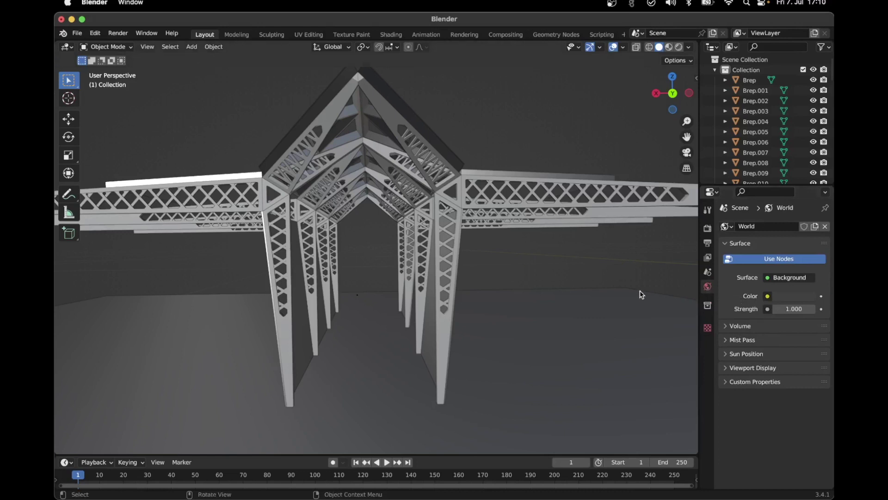
{"action": "left_click", "coordinate": [769, 296]}
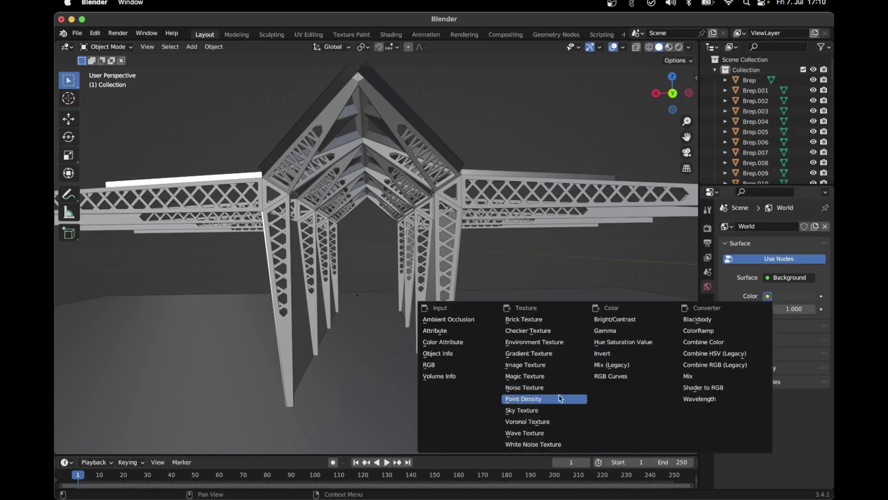
{"action": "left_click", "coordinate": [550, 412]}
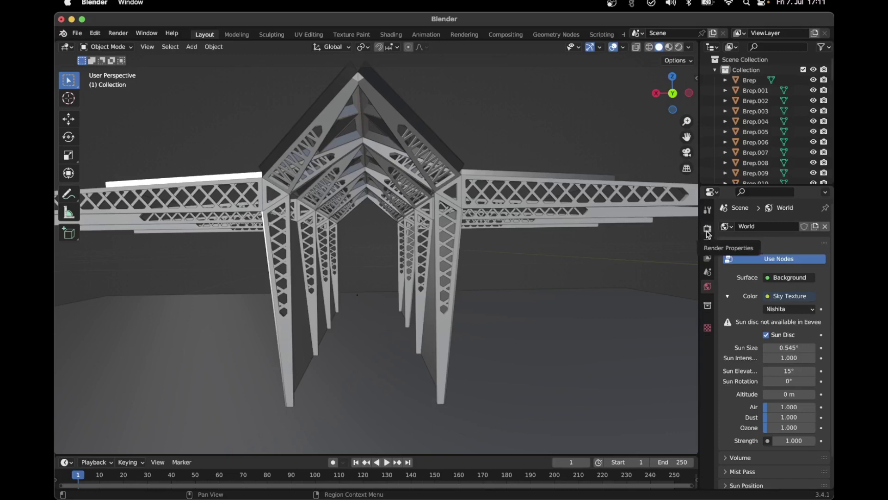
{"action": "left_click", "coordinate": [708, 231]}
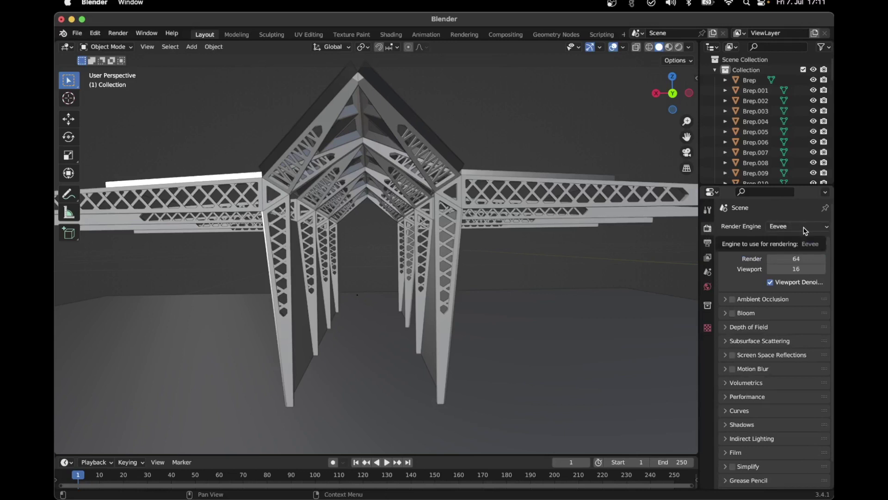
Step: Set the render engine to Cycles and switch the viewport to Rendered shading
{"action": "left_click", "coordinate": [805, 231]}
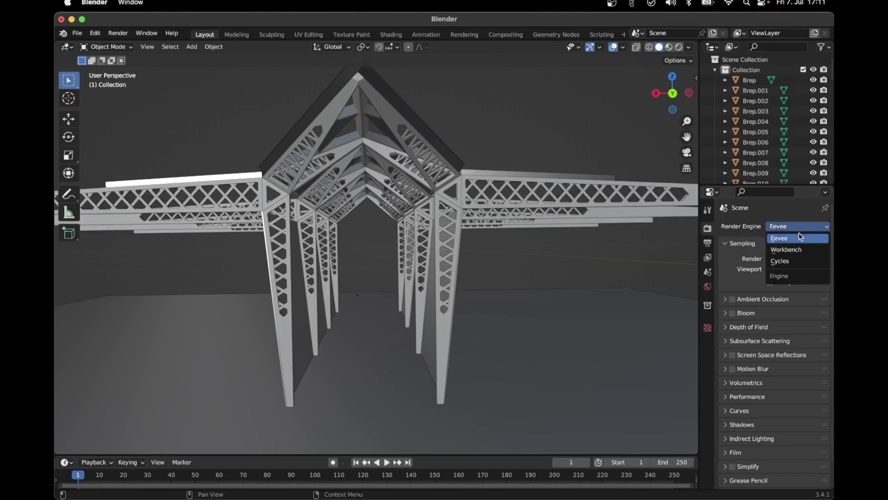
{"action": "left_click", "coordinate": [800, 261]}
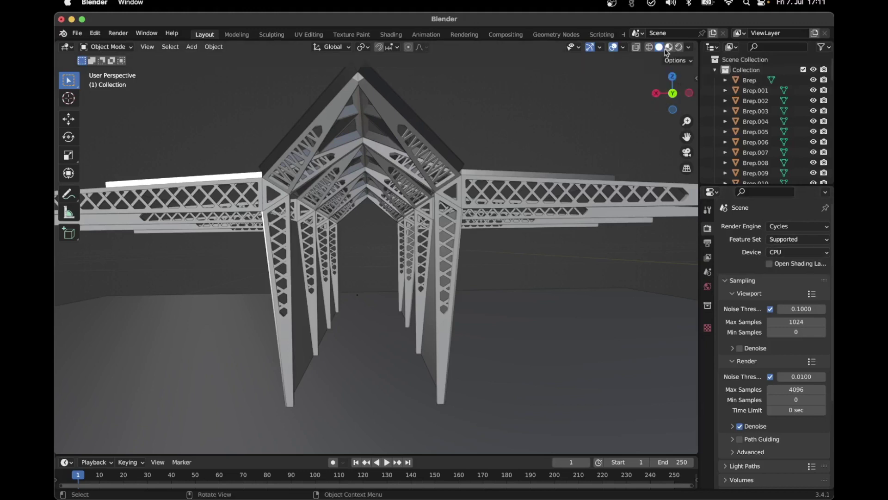
{"action": "left_click", "coordinate": [649, 47]}
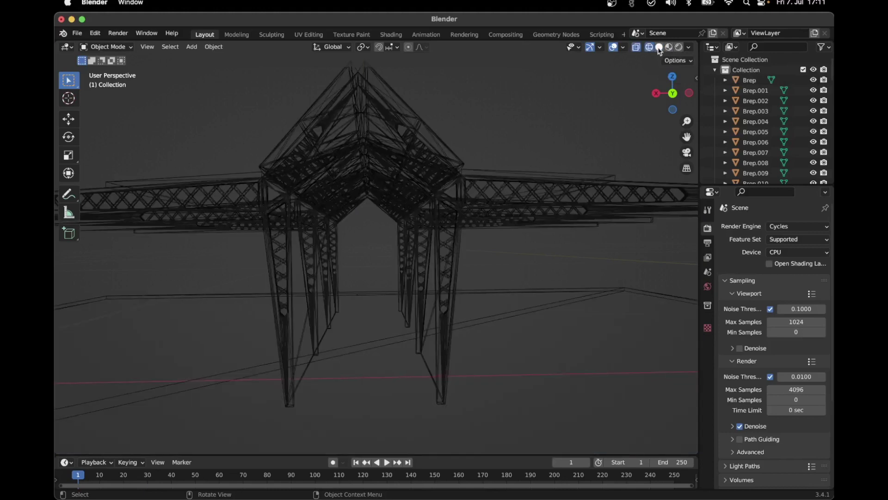
{"action": "left_click", "coordinate": [661, 47]}
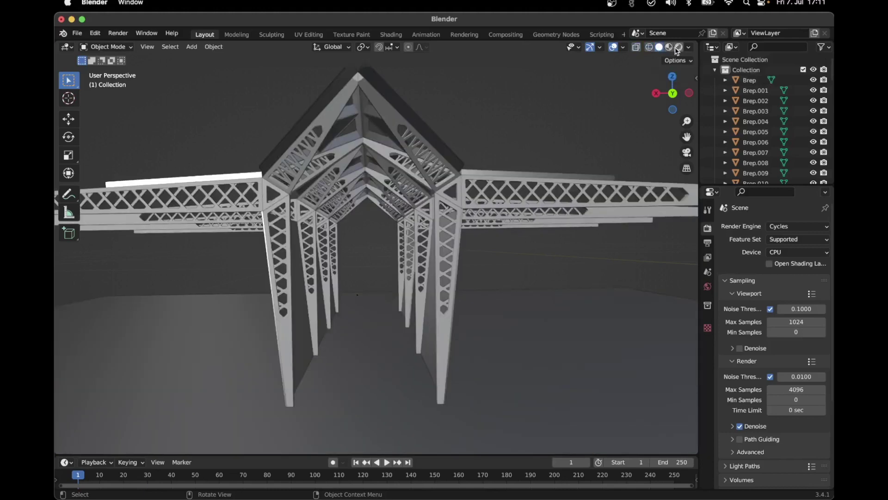
{"action": "left_click", "coordinate": [678, 48]}
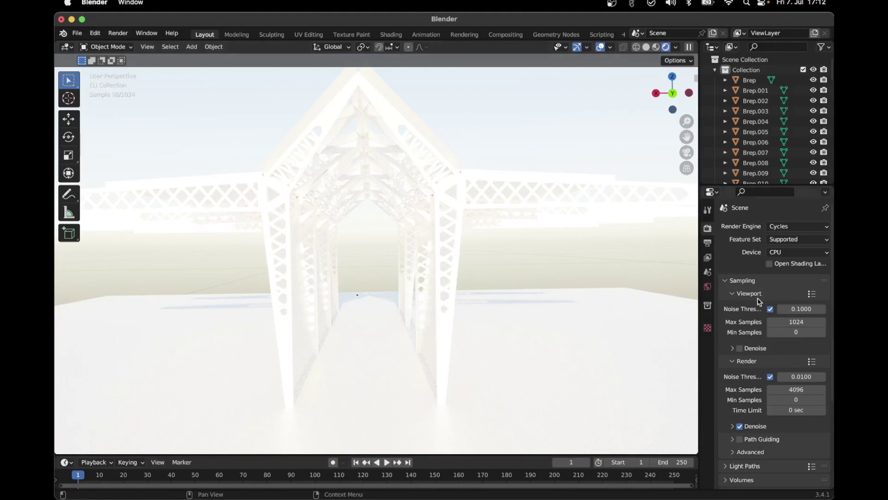
Step: Drag the Filmic Color Management exposure down to -5.000
{"action": "scroll", "coordinate": [777, 358], "scroll_direction": "down", "scroll_amount": 2}
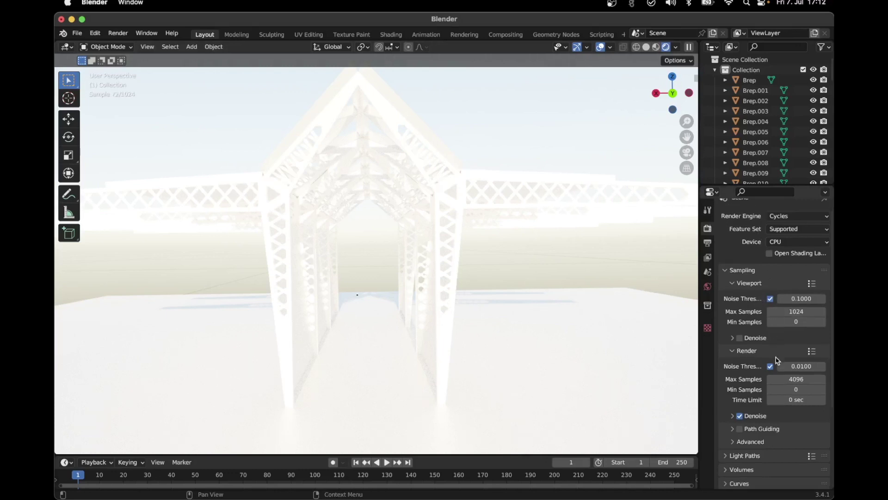
{"action": "scroll", "coordinate": [778, 361], "scroll_direction": "down", "scroll_amount": 2}
{"action": "scroll", "coordinate": [778, 365], "scroll_direction": "down", "scroll_amount": 2}
{"action": "scroll", "coordinate": [778, 366], "scroll_direction": "down", "scroll_amount": 2}
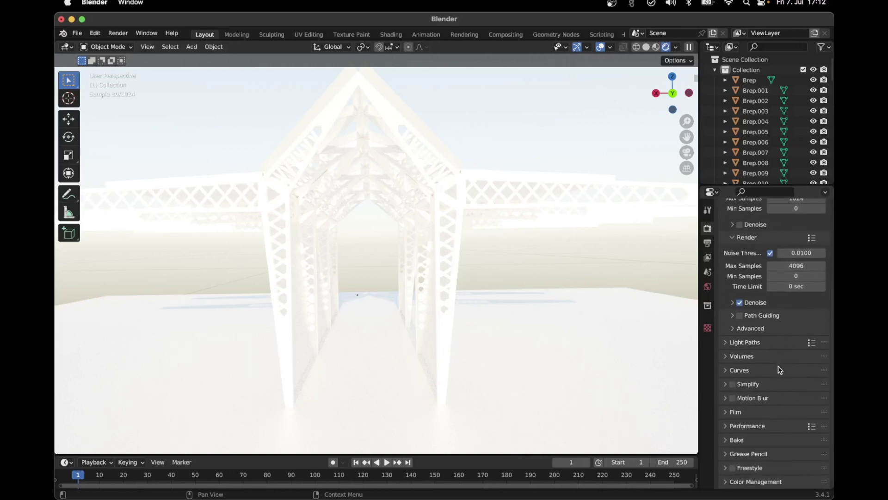
{"action": "scroll", "coordinate": [764, 462], "scroll_direction": "down", "scroll_amount": 2}
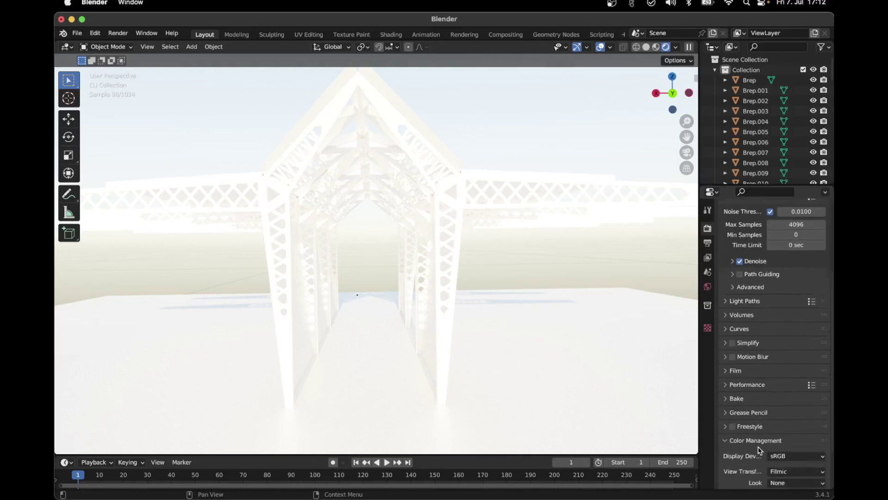
{"action": "scroll", "coordinate": [761, 451], "scroll_direction": "down", "scroll_amount": 2}
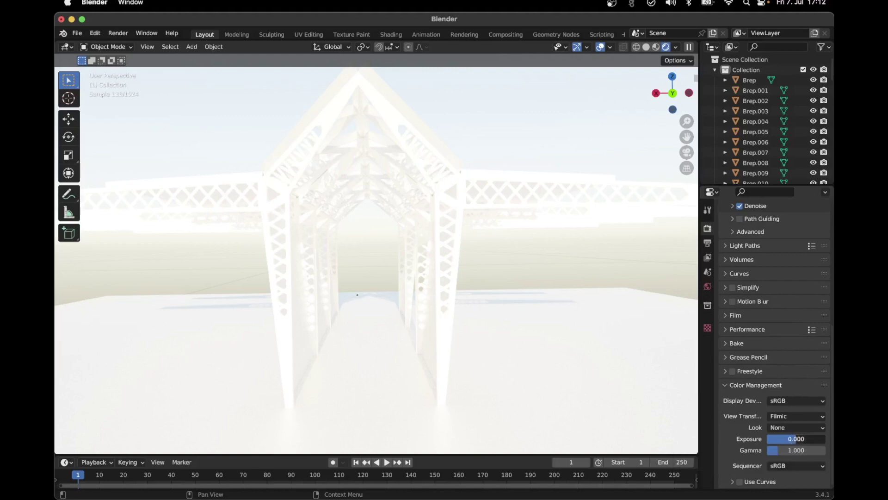
{"action": "mouse_move", "coordinate": [792, 443]}
{"action": "left_mouse_down"}
{"action": "mouse_move", "coordinate": [754, 438]}
{"action": "mouse_move", "coordinate": [792, 439]}
{"action": "left_mouse_up"}
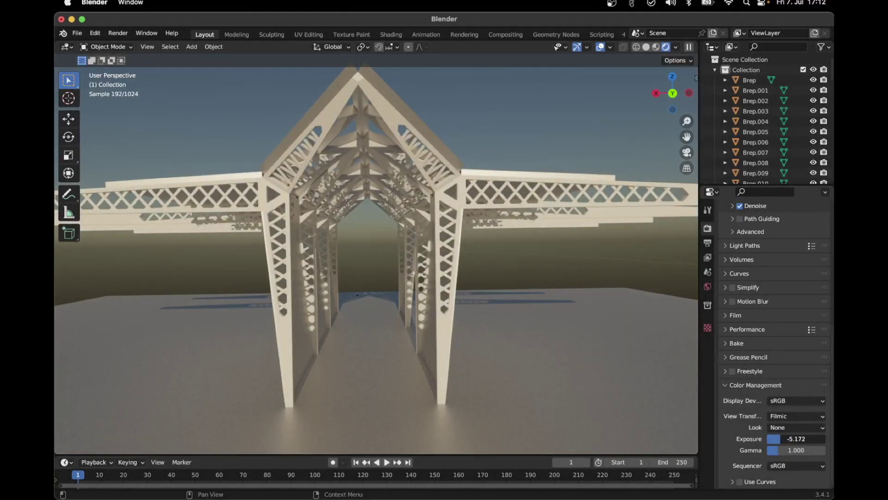
{"action": "left_click_drag", "start_coordinate": [792, 438], "coordinate": [797, 438]}
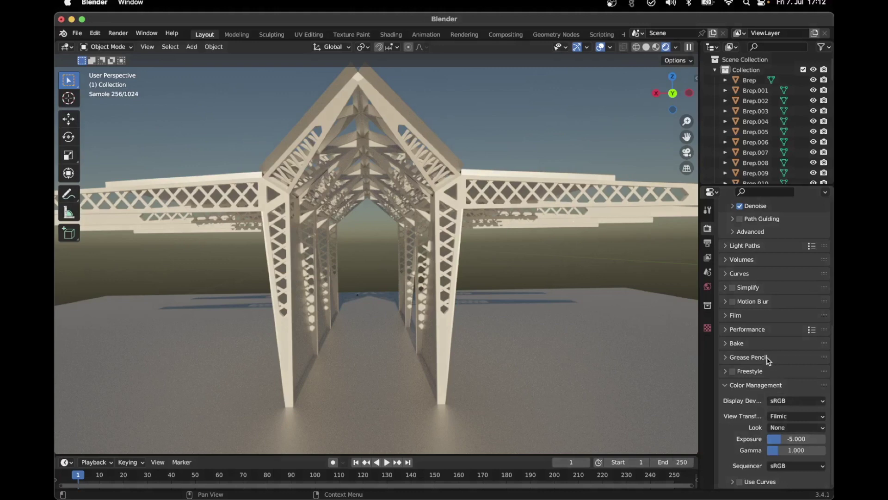
{"action": "left_click", "coordinate": [707, 286]}
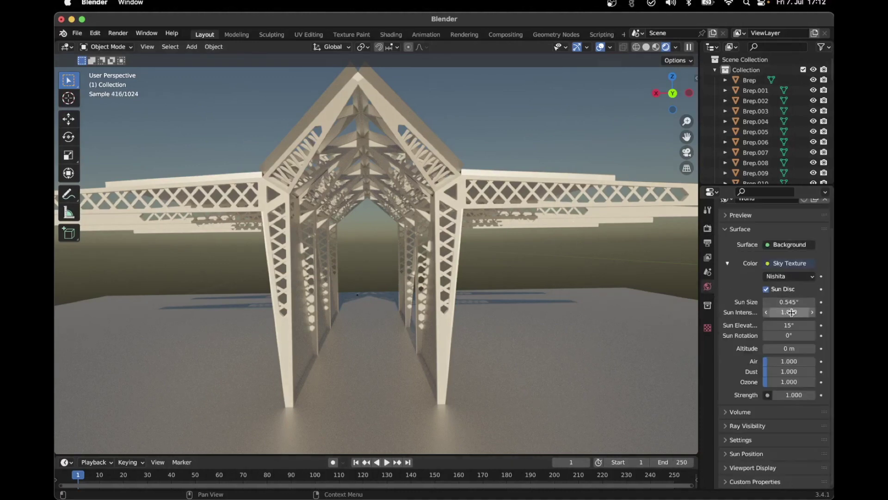
Step: Enter Sky Texture Sun Rotation 30° (after trying 50°) and Sun Elevation 35°
{"action": "left_click", "coordinate": [797, 336]}
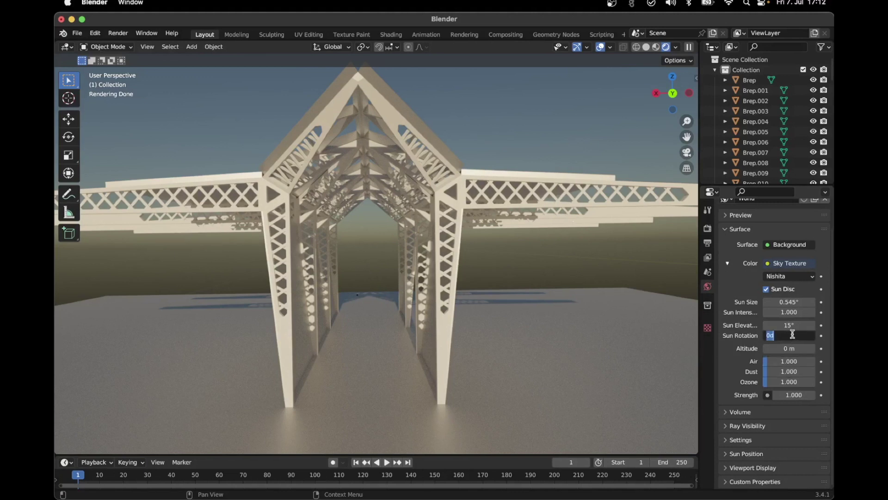
{"action": "type", "text": "50"}
{"action": "key", "text": "Return"}
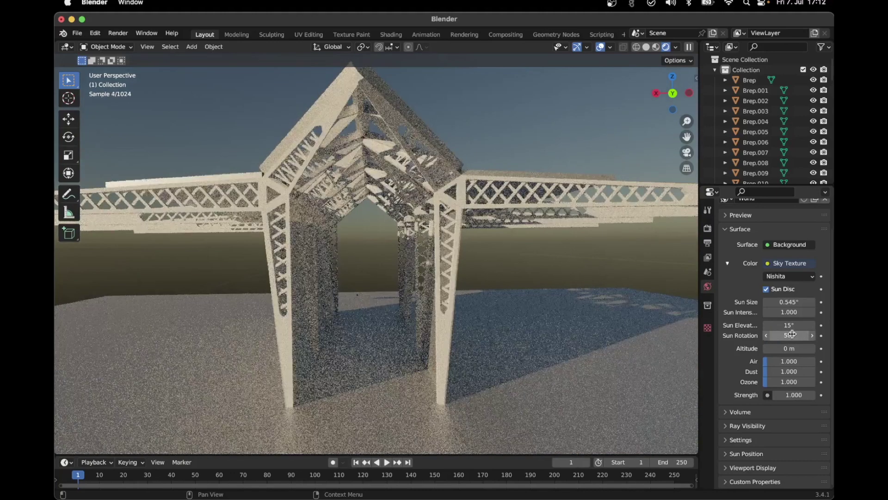
{"action": "left_click", "coordinate": [792, 334]}
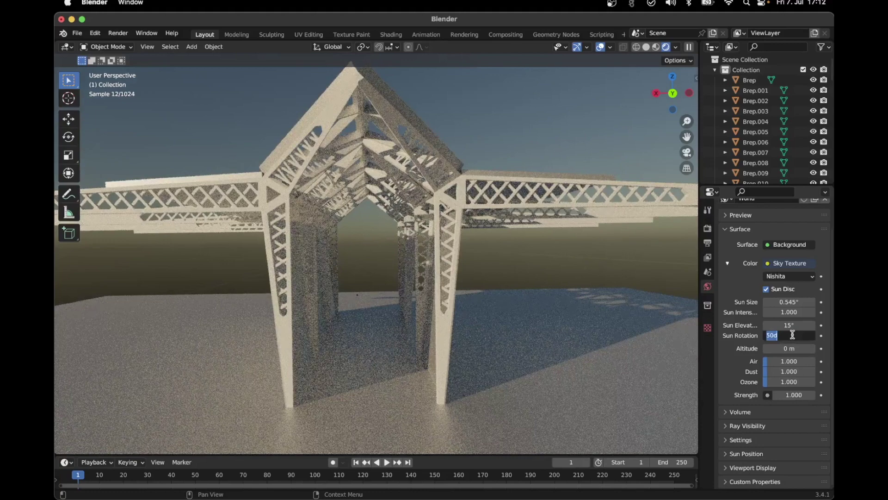
{"action": "type", "text": "30"}
{"action": "key", "text": "Return"}
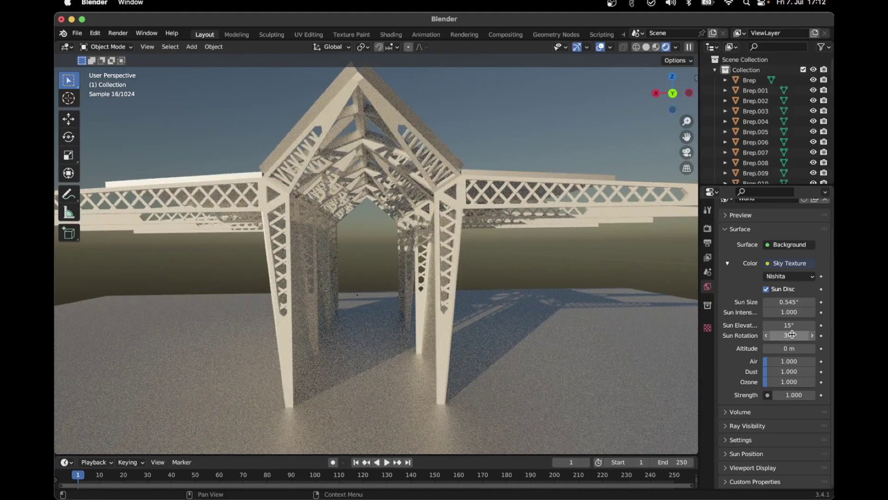
{"action": "mouse_move", "coordinate": [790, 325]}
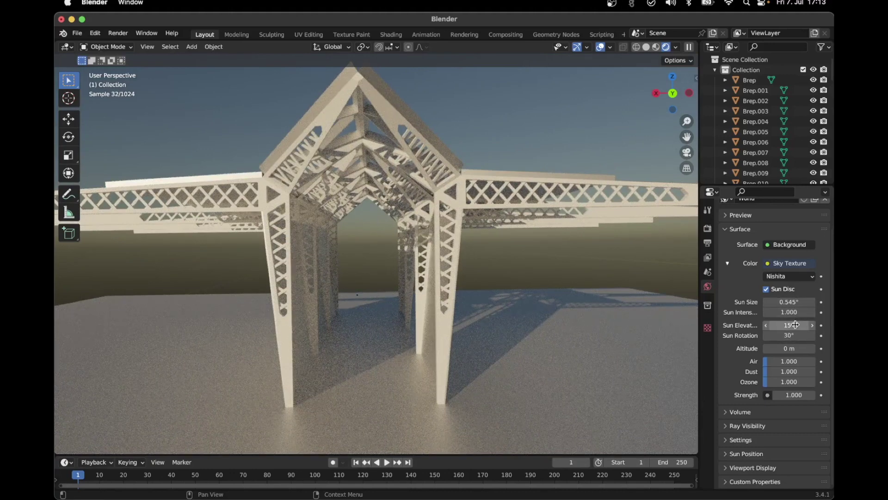
{"action": "left_click", "coordinate": [795, 325]}
{"action": "type", "text": "35"}
{"action": "key", "text": "Return"}
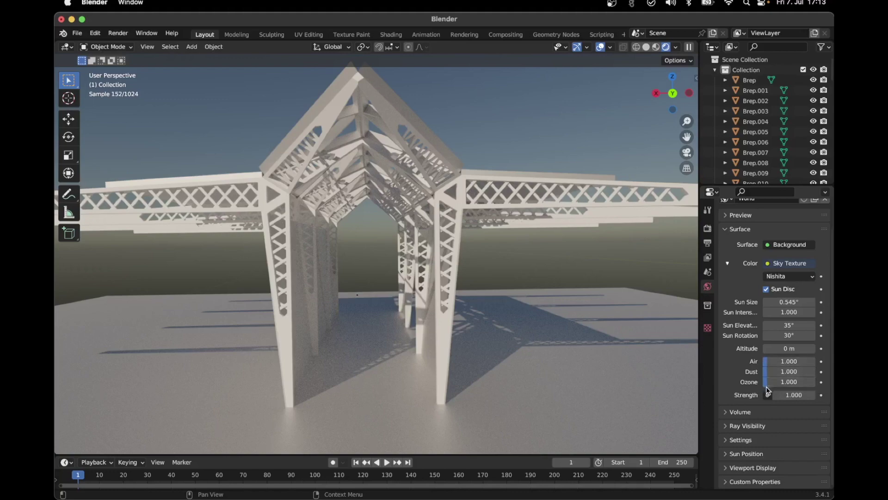
Step: Drag the Sky Texture Air and Ozone values down to 0 to blacken the sky
{"action": "left_click", "coordinate": [768, 361]}
{"action": "left_click_drag", "start_coordinate": [788, 361], "coordinate": [765, 361]}
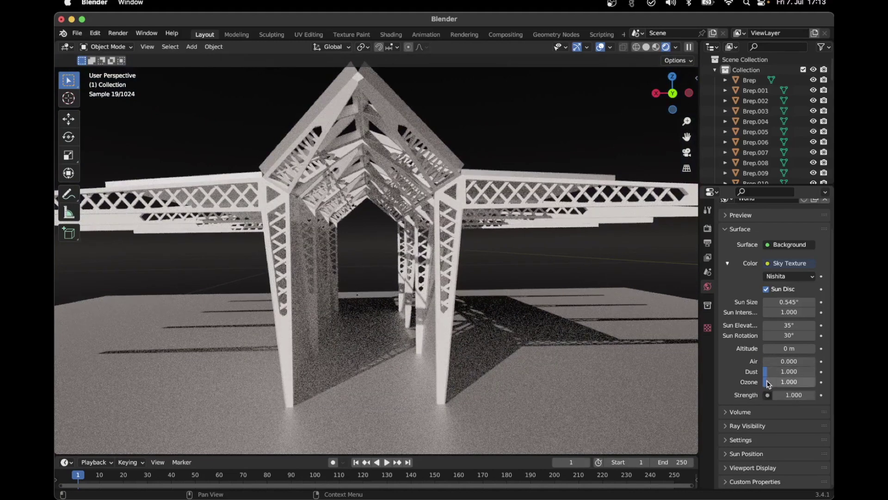
{"action": "mouse_move", "coordinate": [767, 382]}
{"action": "left_mouse_down"}
{"action": "mouse_move", "coordinate": [749, 382]}
{"action": "mouse_move", "coordinate": [749, 373]}
{"action": "left_mouse_up"}
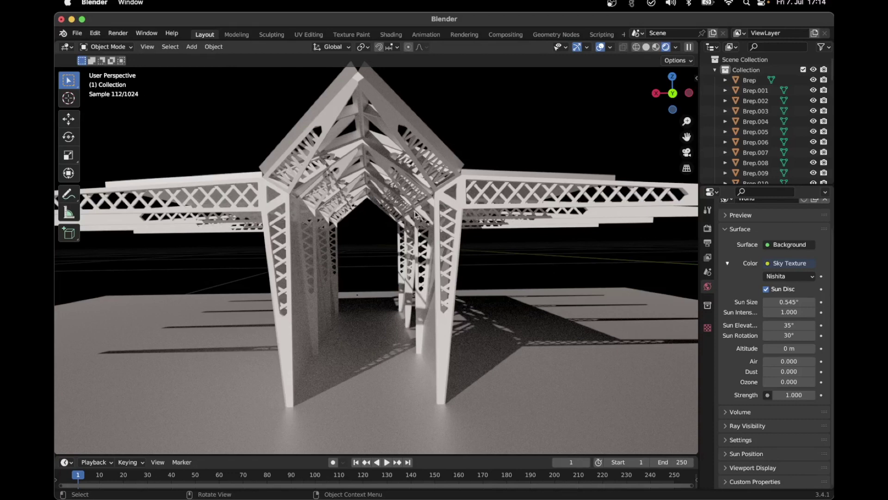
Step: Remove column Brep.022's Material-Birch_polished.017 slot and give it a new Material.001
{"action": "left_click", "coordinate": [439, 229]}
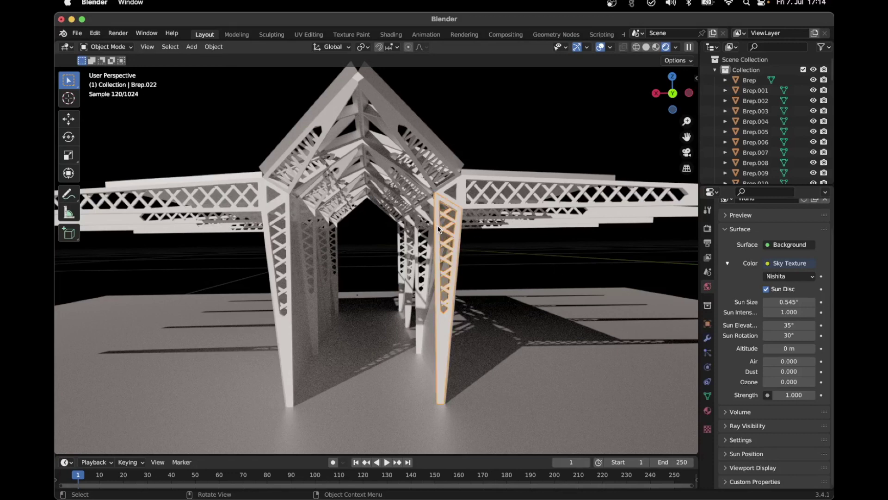
{"action": "left_click", "coordinate": [435, 169]}
{"action": "left_click", "coordinate": [438, 222], "text": "shift"}
{"action": "left_click", "coordinate": [709, 413]}
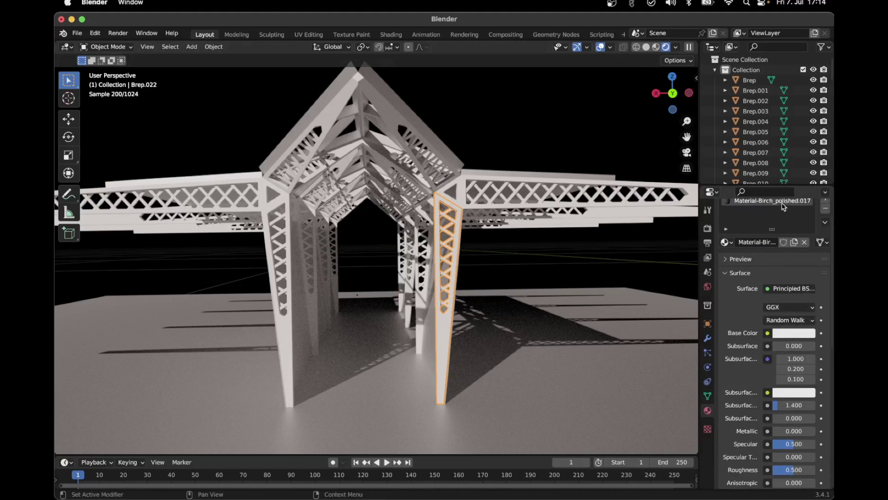
{"action": "scroll", "coordinate": [782, 210], "scroll_direction": "up", "scroll_amount": 2}
{"action": "scroll", "coordinate": [782, 211], "scroll_direction": "up", "scroll_amount": 1}
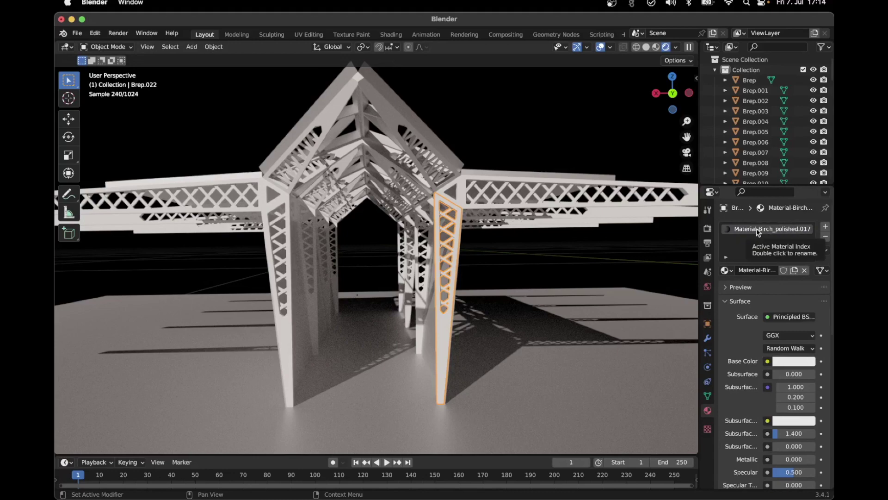
{"action": "left_click", "coordinate": [825, 238]}
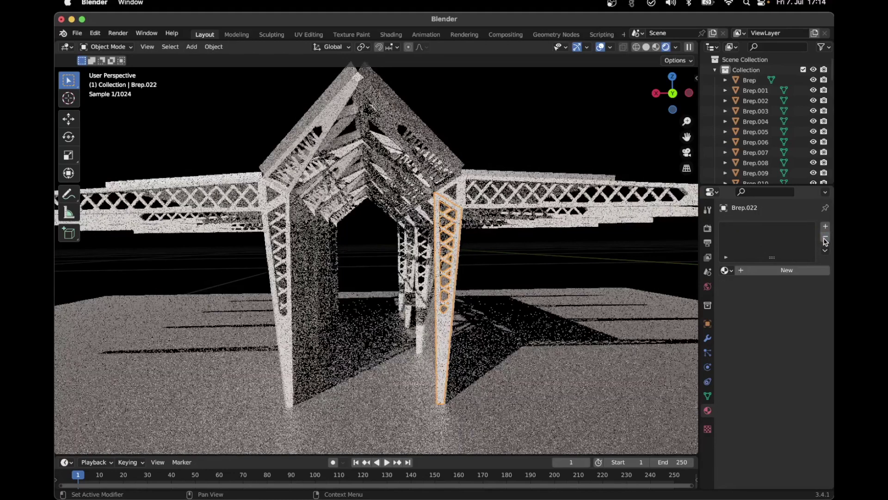
{"action": "left_click", "coordinate": [789, 271]}
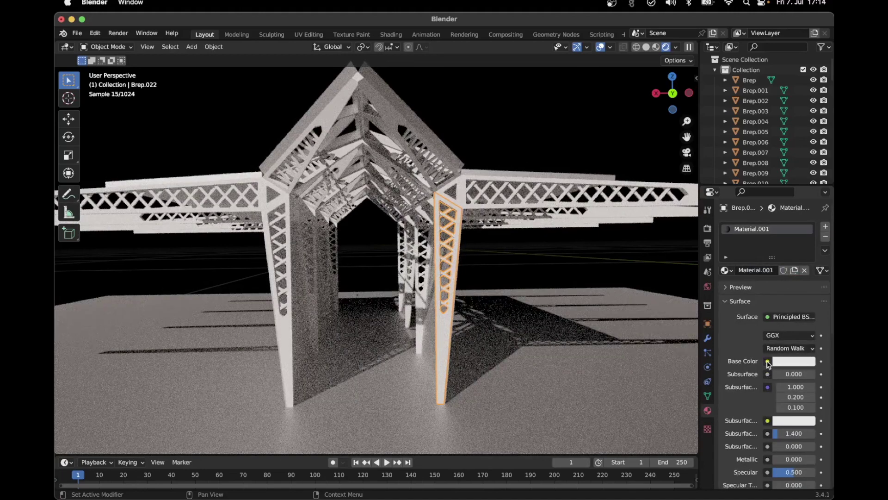
Step: Feed the column material's Base Color with an Image Texture loading mtex_19508.jpg from the Maggies Center Images folder
{"action": "left_click", "coordinate": [768, 362]}
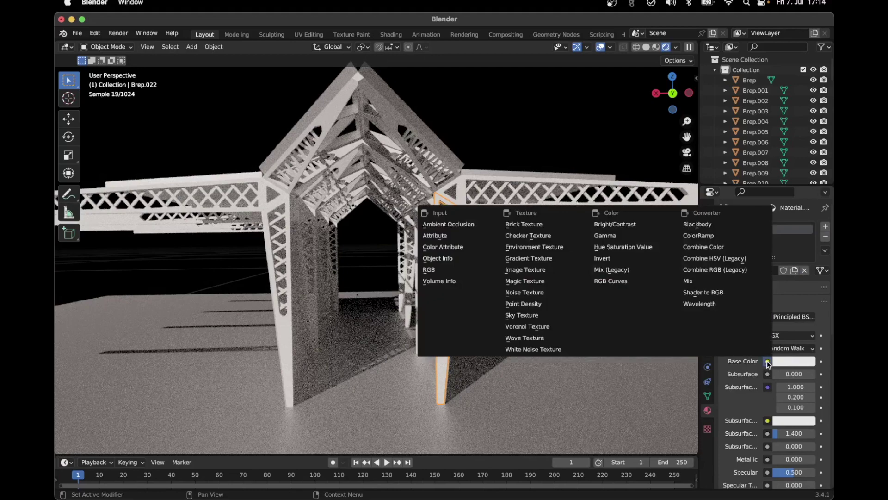
{"action": "left_click", "coordinate": [539, 269]}
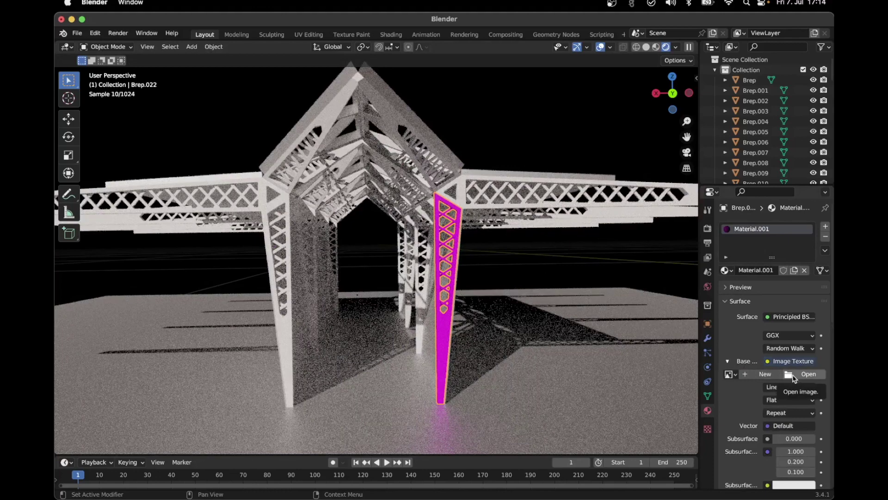
{"action": "left_click", "coordinate": [793, 375]}
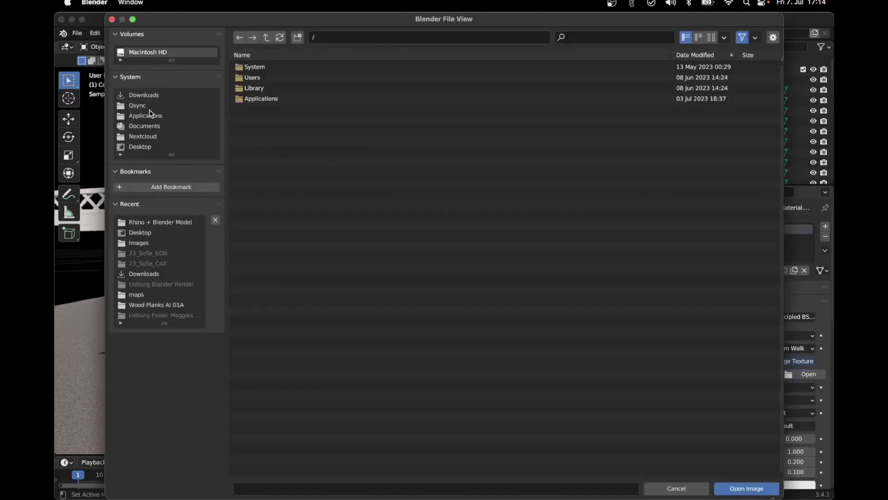
{"action": "left_click", "coordinate": [146, 146]}
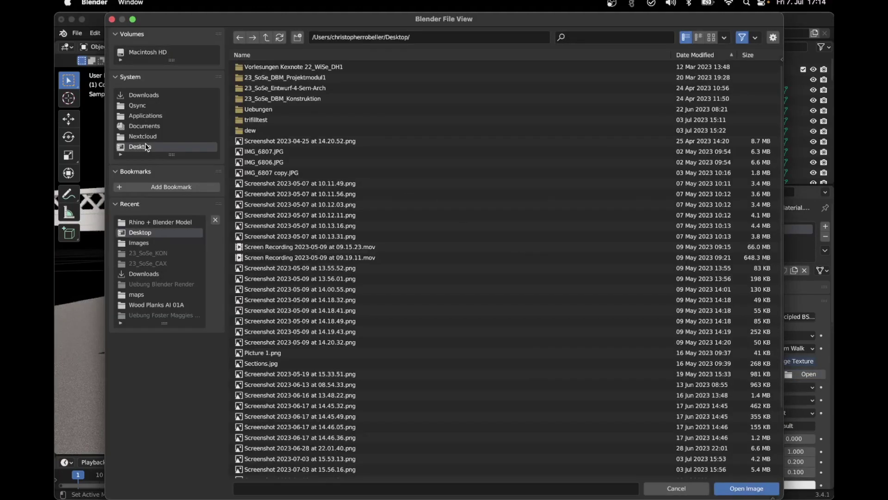
{"action": "left_click", "coordinate": [259, 111]}
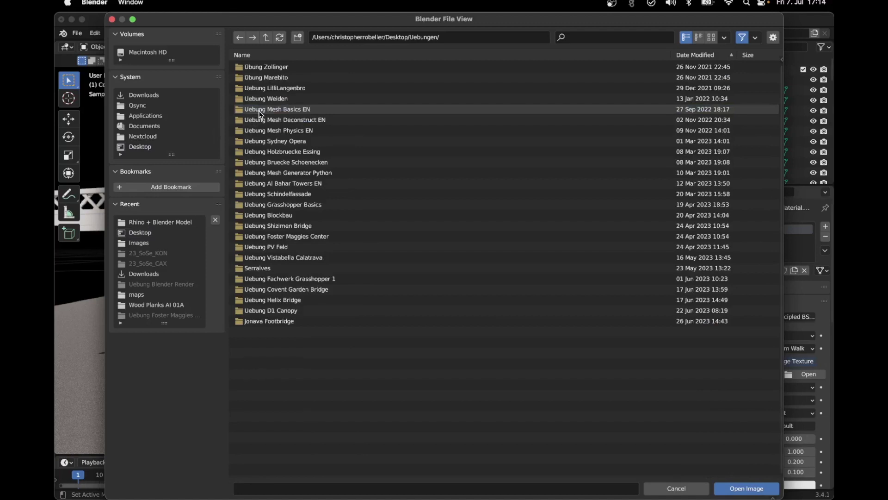
{"action": "left_click", "coordinate": [307, 236]}
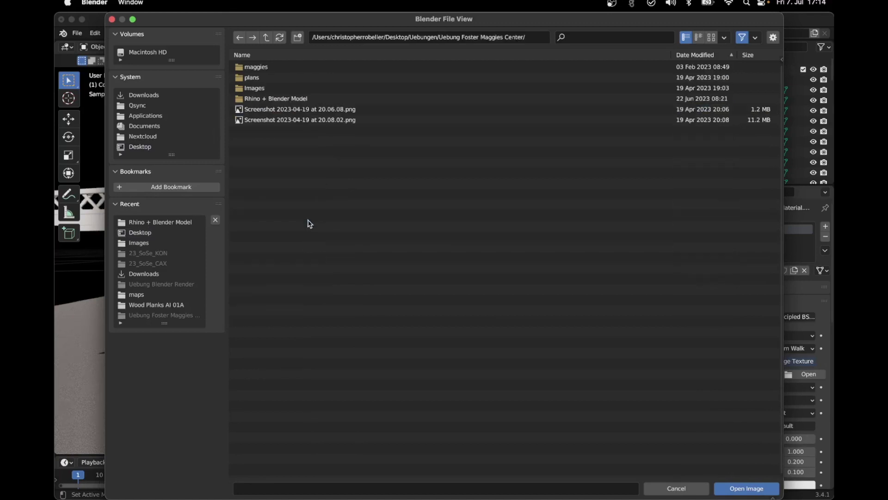
{"action": "left_click", "coordinate": [279, 89]}
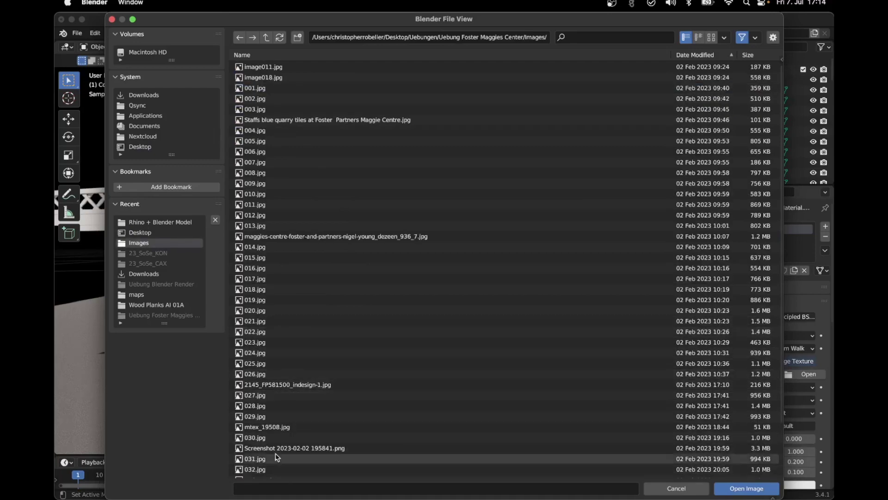
{"action": "double_click", "coordinate": [272, 427]}
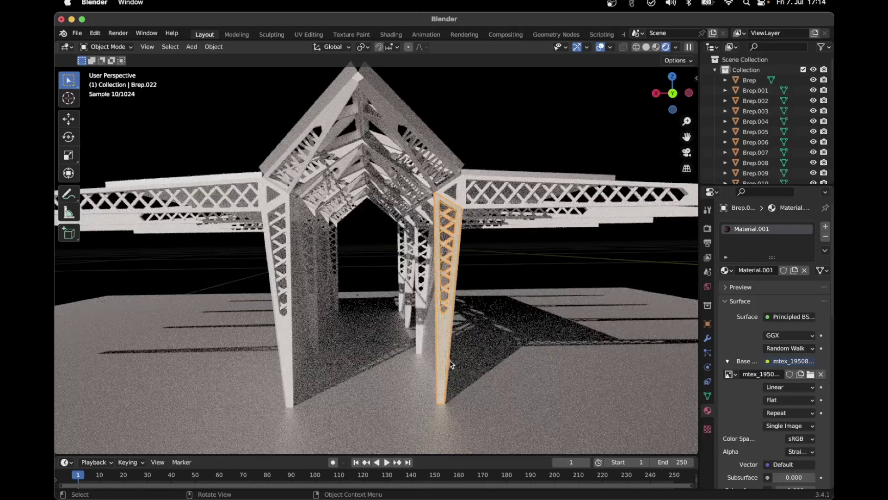
{"action": "scroll", "coordinate": [463, 357], "scroll_direction": "up", "scroll_amount": 2}
{"action": "scroll", "coordinate": [479, 339], "scroll_direction": "up", "scroll_amount": 5}
{"action": "middle_click_drag", "start_coordinate": [478, 339], "coordinate": [443, 172]}
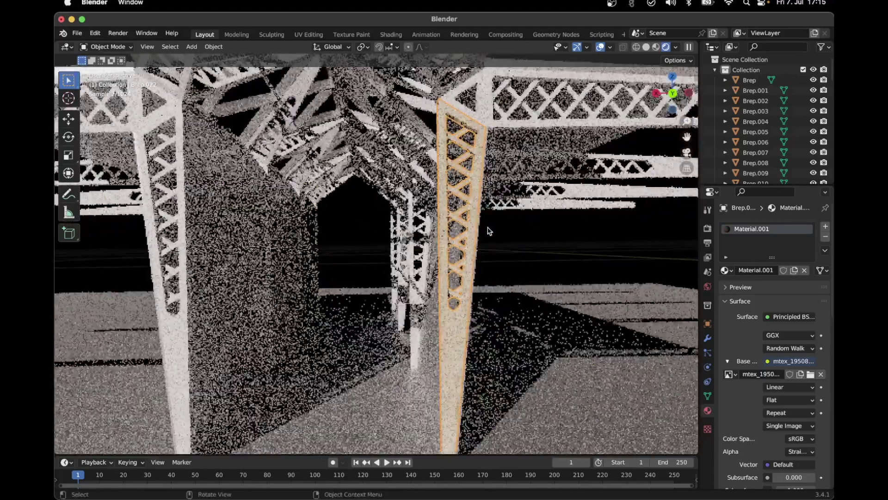
{"action": "middle_click_drag", "start_coordinate": [494, 236], "coordinate": [500, 235]}
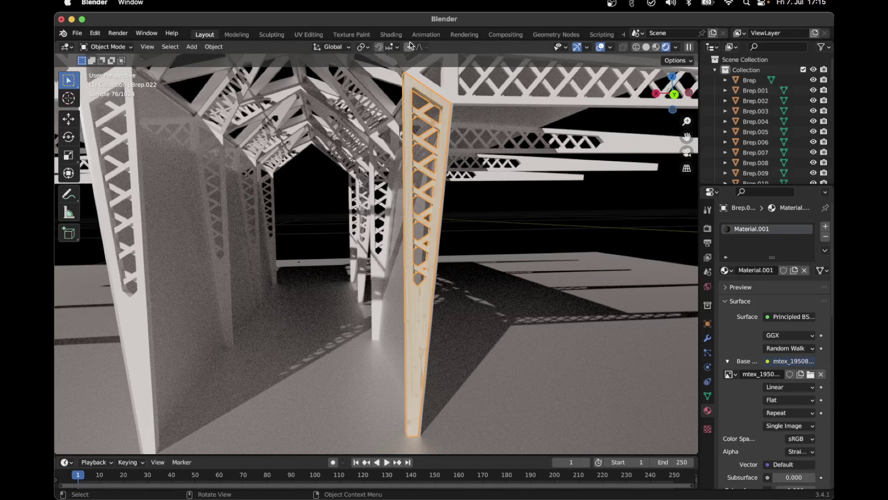
Step: In the UV Editing workspace, box-select all faces of the truss column Brep.022
{"action": "left_click", "coordinate": [309, 35]}
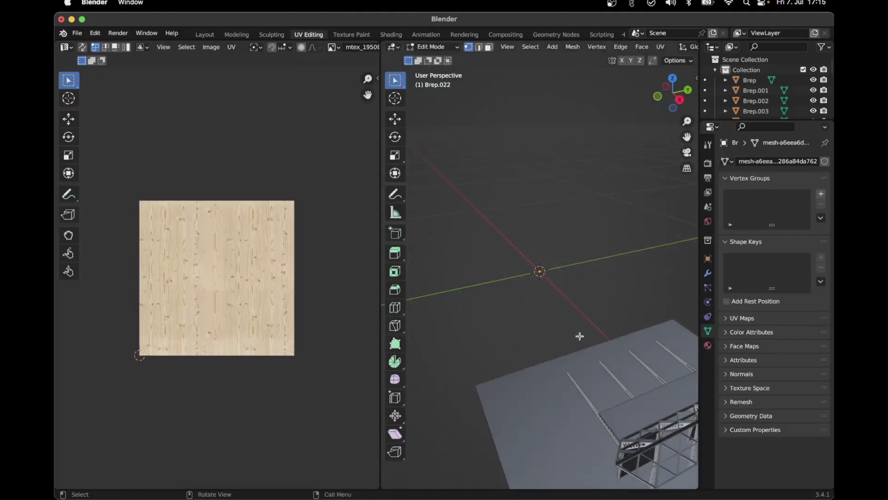
{"action": "mouse_move", "coordinate": [580, 336]}
{"action": "middle_mouse_down"}
{"action": "mouse_move", "coordinate": [595, 337]}
{"action": "mouse_move", "coordinate": [632, 313]}
{"action": "mouse_move", "coordinate": [545, 289]}
{"action": "mouse_move", "coordinate": [464, 292]}
{"action": "mouse_move", "coordinate": [635, 267]}
{"action": "mouse_move", "coordinate": [601, 257]}
{"action": "mouse_move", "coordinate": [542, 270]}
{"action": "mouse_move", "coordinate": [648, 274]}
{"action": "mouse_move", "coordinate": [349, 244]}
{"action": "middle_mouse_up"}
{"action": "scroll", "coordinate": [628, 249], "scroll_direction": "up", "scroll_amount": 5}
{"action": "mouse_move", "coordinate": [488, 196]}
{"action": "middle_mouse_down"}
{"action": "mouse_move", "coordinate": [546, 175]}
{"action": "mouse_move", "coordinate": [533, 150]}
{"action": "mouse_move", "coordinate": [545, 341]}
{"action": "mouse_move", "coordinate": [577, 333]}
{"action": "mouse_move", "coordinate": [572, 196]}
{"action": "mouse_move", "coordinate": [555, 151]}
{"action": "mouse_move", "coordinate": [495, 253]}
{"action": "mouse_move", "coordinate": [552, 295]}
{"action": "mouse_move", "coordinate": [546, 284]}
{"action": "middle_mouse_up"}
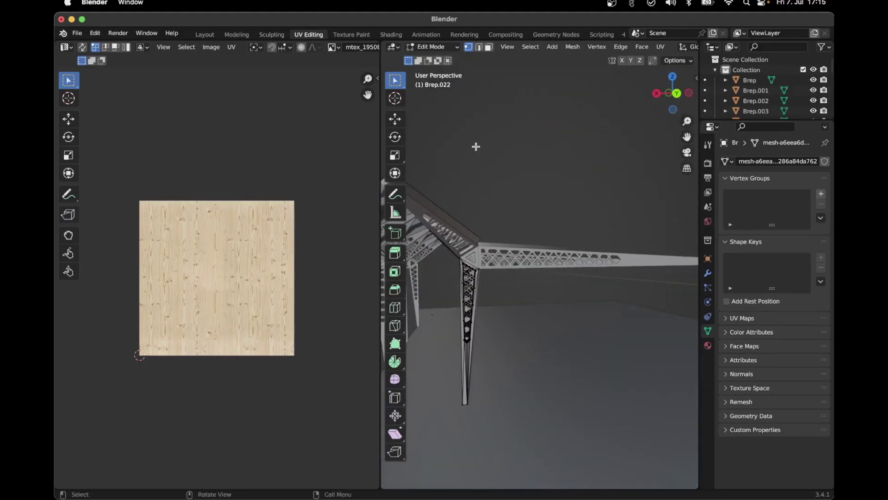
{"action": "left_click", "coordinate": [490, 48]}
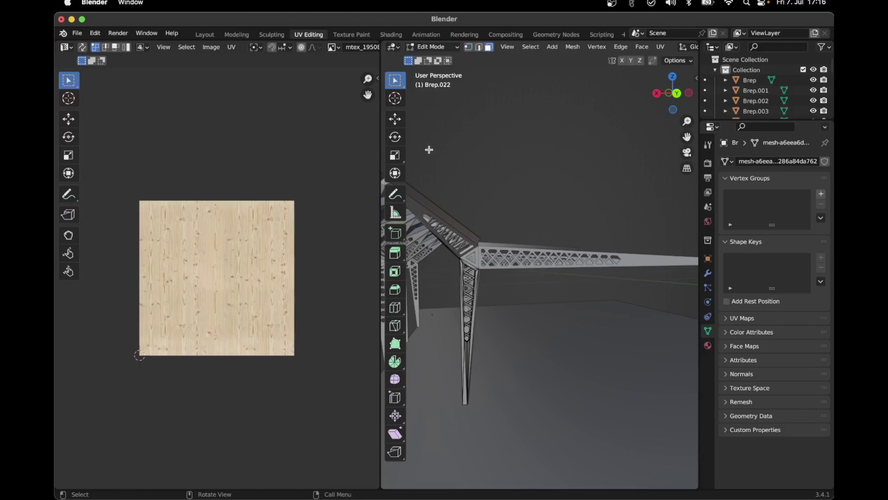
{"action": "left_click_drag", "start_coordinate": [429, 151], "coordinate": [553, 468]}
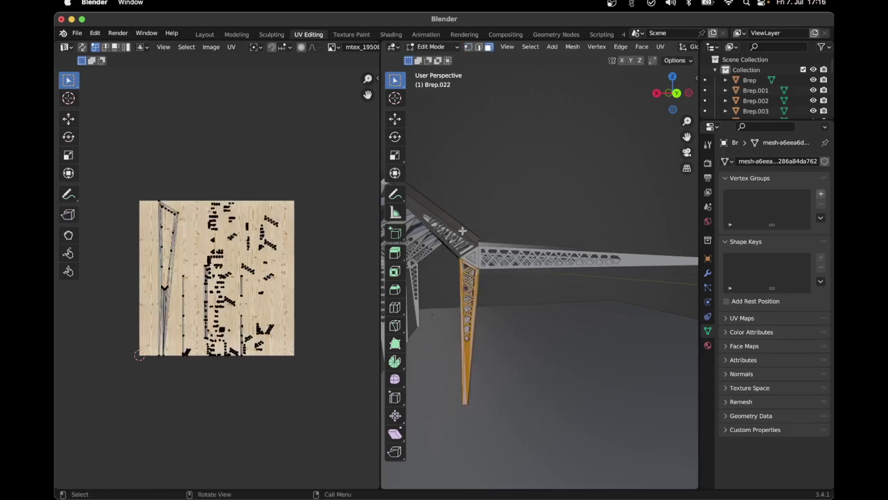
Step: Frame the wood texture in the UV editor and select all the column's UV islands
{"action": "mouse_move", "coordinate": [450, 341]}
{"action": "middle_mouse_down"}
{"action": "mouse_move", "coordinate": [486, 312]}
{"action": "mouse_move", "coordinate": [445, 168]}
{"action": "mouse_move", "coordinate": [423, 181]}
{"action": "middle_mouse_up"}
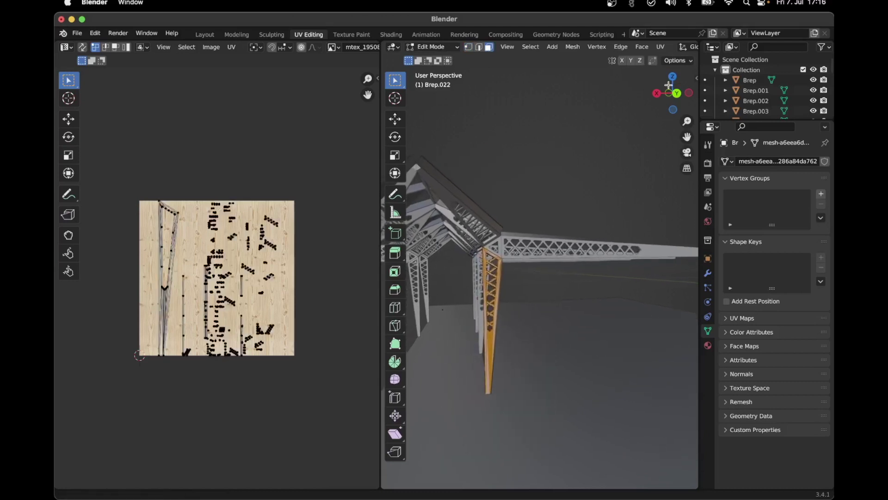
{"action": "scroll", "coordinate": [168, 240], "scroll_direction": "down", "scroll_amount": 2}
{"action": "scroll", "coordinate": [168, 240], "scroll_direction": "up", "scroll_amount": 2}
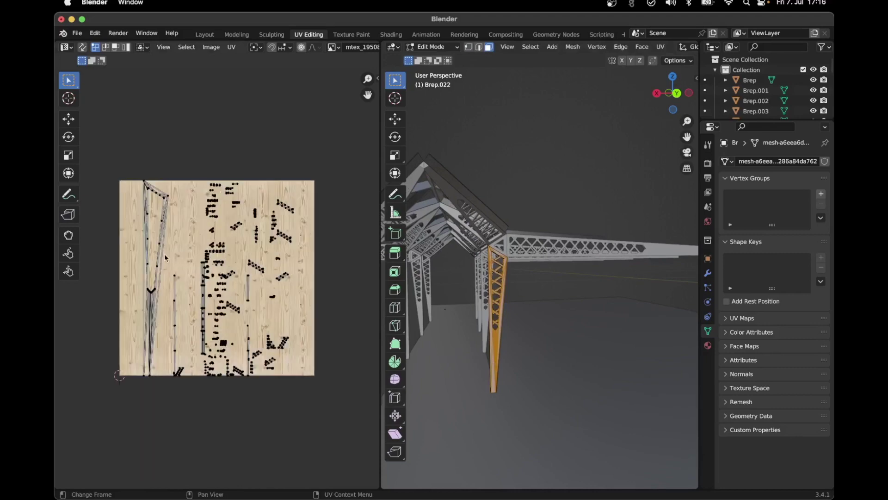
{"action": "scroll", "coordinate": [166, 257], "scroll_direction": "up", "scroll_amount": 2}
{"action": "scroll", "coordinate": [249, 255], "scroll_direction": "down", "scroll_amount": 2}
{"action": "middle_click_drag", "start_coordinate": [248, 254], "coordinate": [267, 165]}
{"action": "scroll", "coordinate": [151, 276], "scroll_direction": "down", "scroll_amount": 2}
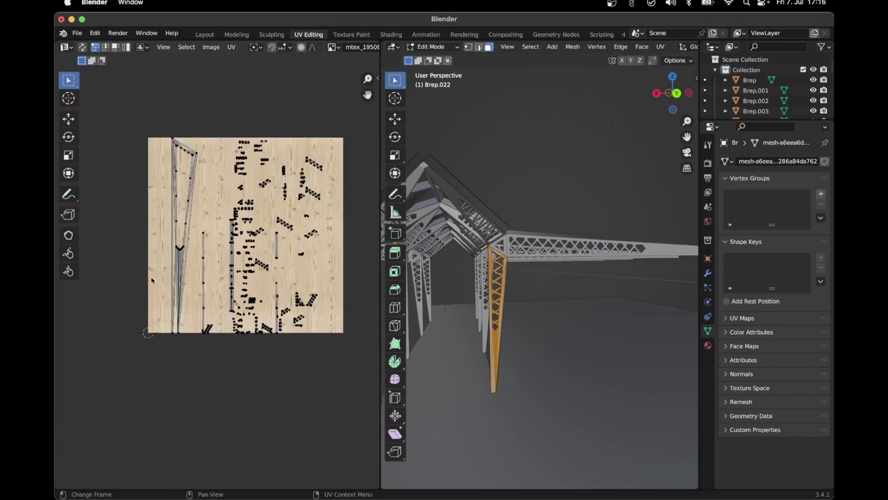
{"action": "scroll", "coordinate": [177, 175], "scroll_direction": "down", "scroll_amount": 1}
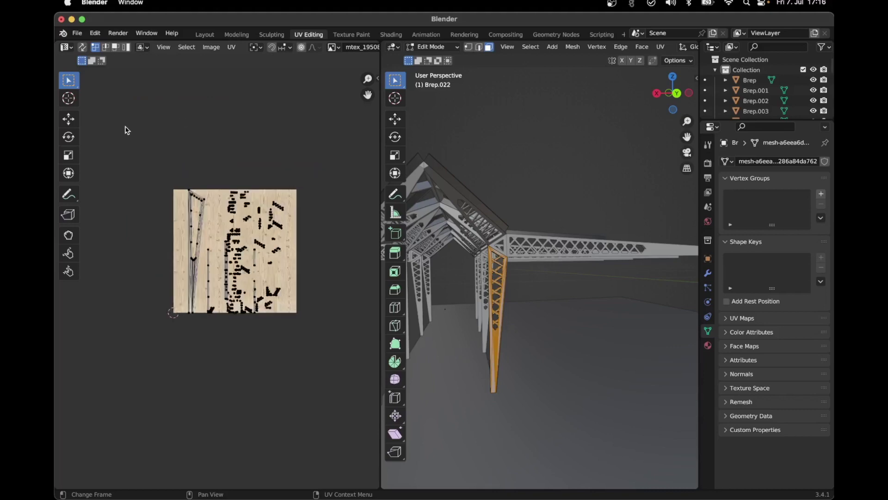
{"action": "scroll", "coordinate": [199, 245], "scroll_direction": "up", "scroll_amount": 4}
{"action": "scroll", "coordinate": [214, 185], "scroll_direction": "up", "scroll_amount": 1}
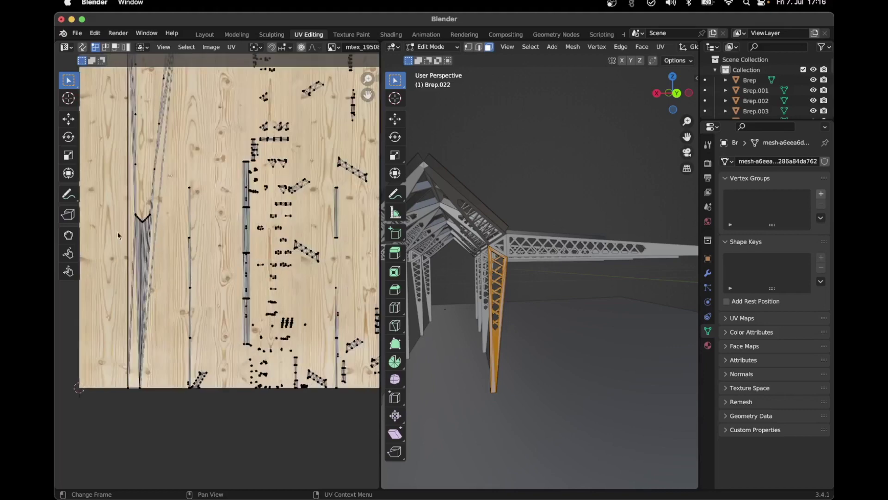
{"action": "scroll", "coordinate": [185, 189], "scroll_direction": "down", "scroll_amount": 1}
{"action": "scroll", "coordinate": [179, 176], "scroll_direction": "down", "scroll_amount": 1}
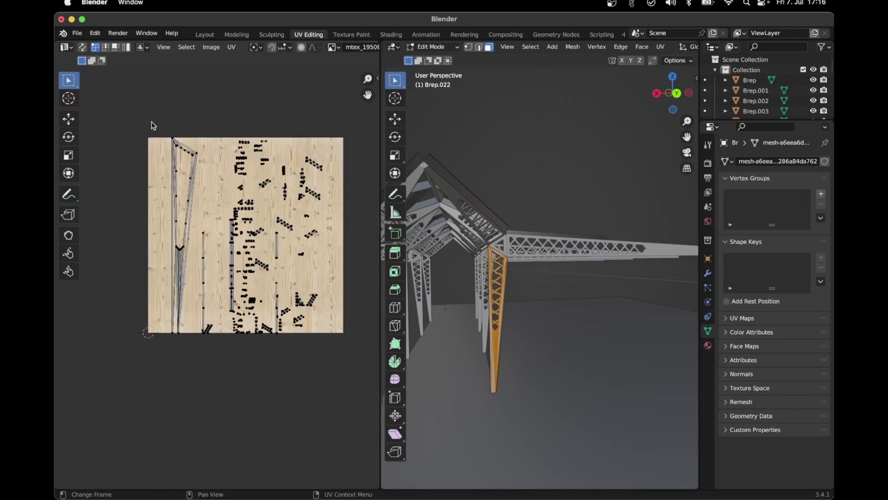
{"action": "left_click_drag", "start_coordinate": [116, 104], "coordinate": [360, 452]}
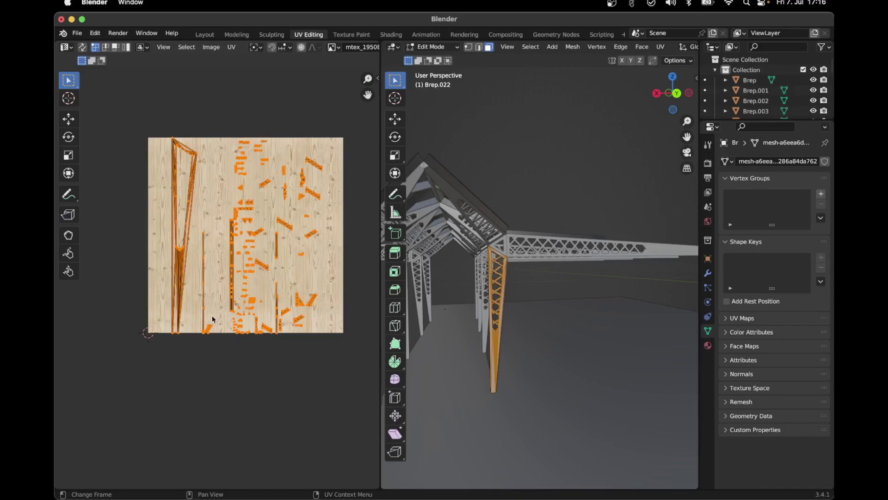
Step: Scale the column's UV islands up about 6x, then return to the Layout workspace
{"action": "scroll", "coordinate": [195, 337], "scroll_direction": "up", "scroll_amount": 3}
{"action": "scroll", "coordinate": [195, 337], "scroll_direction": "down", "scroll_amount": 8}
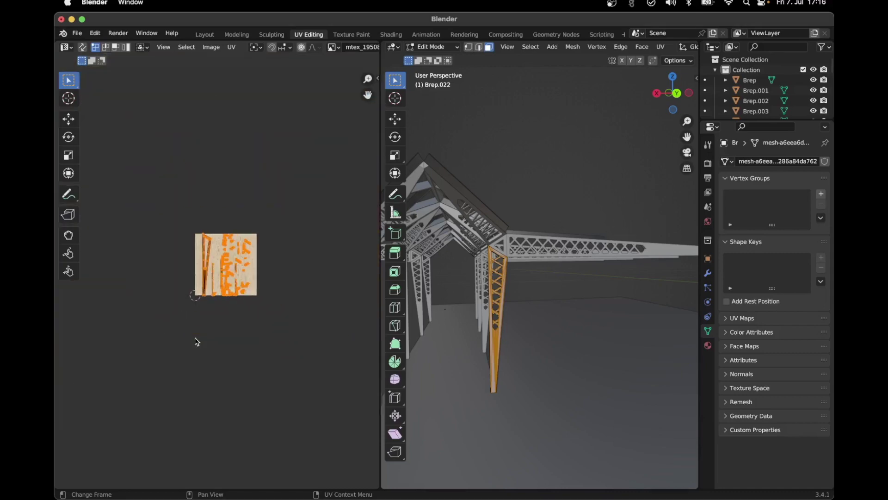
{"action": "left_click", "coordinate": [70, 157]}
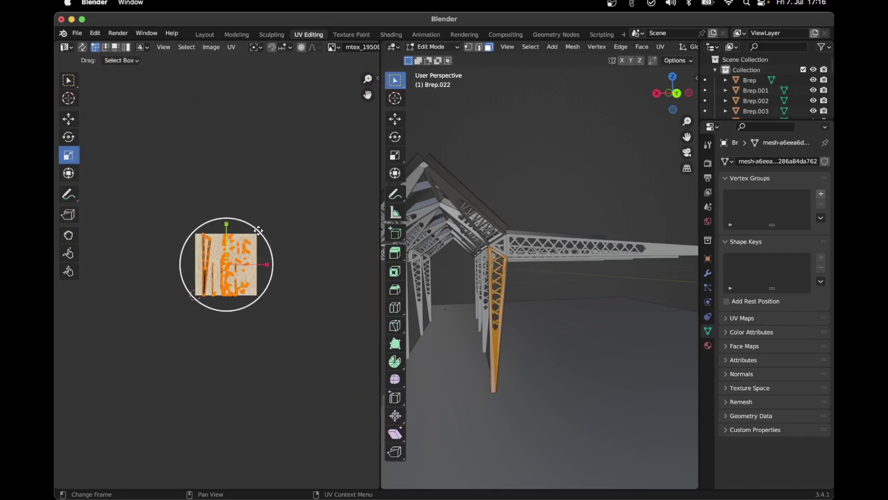
{"action": "mouse_move", "coordinate": [260, 233]}
{"action": "left_mouse_down"}
{"action": "mouse_move", "coordinate": [220, 433]}
{"action": "mouse_move", "coordinate": [133, 98]}
{"action": "left_mouse_up"}
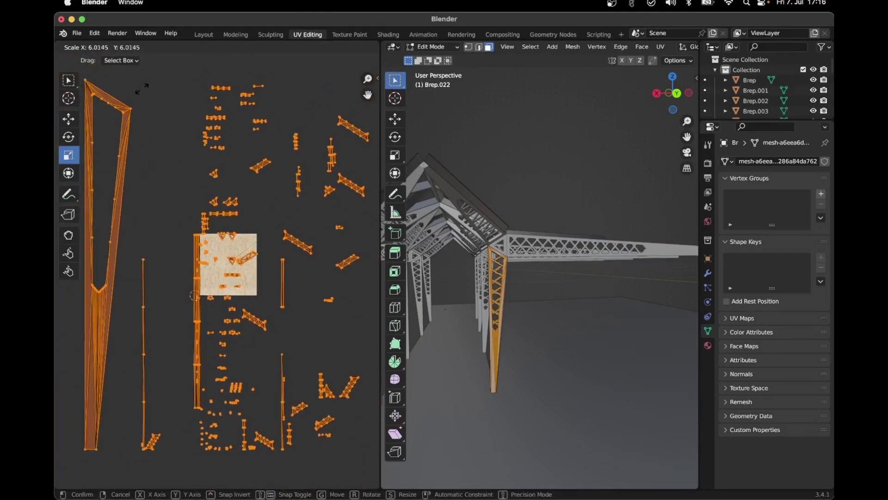
{"action": "left_click", "coordinate": [299, 78]}
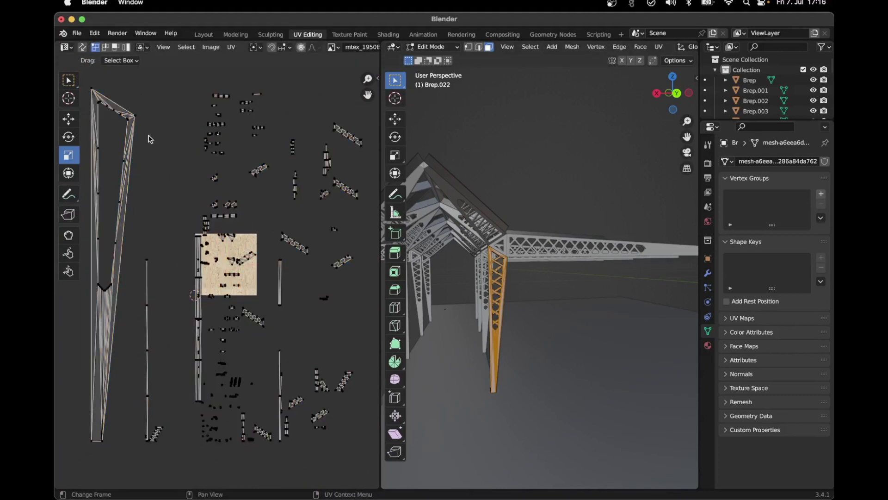
{"action": "left_click", "coordinate": [134, 115]}
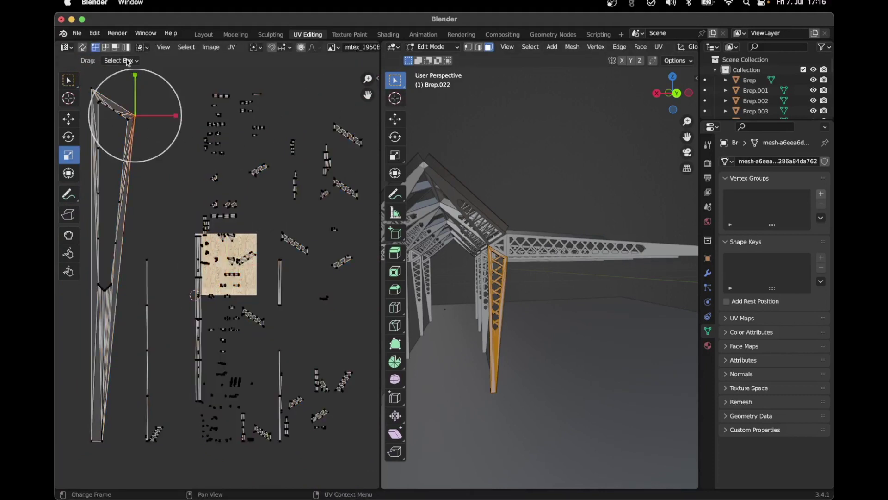
{"action": "left_click", "coordinate": [212, 35]}
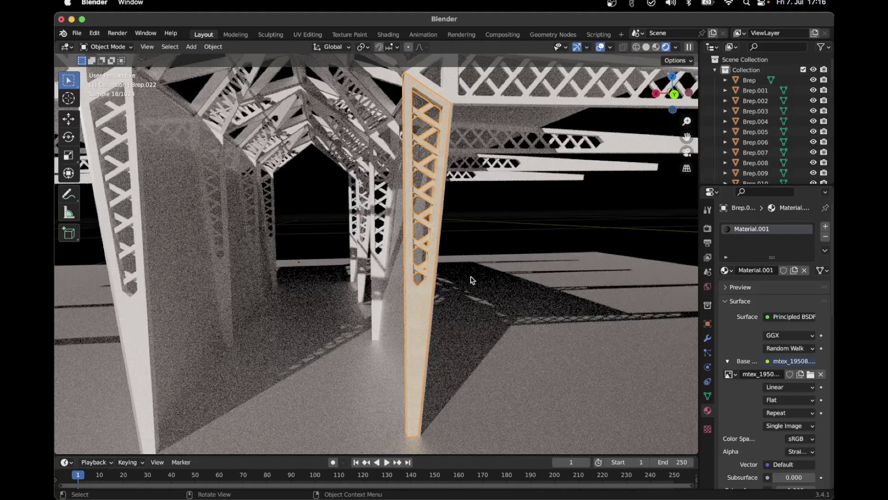
Step: Inspect the column's finer wood grain in the render, then box-select the whole canopy
{"action": "middle_click_drag", "start_coordinate": [471, 298], "coordinate": [461, 303]}
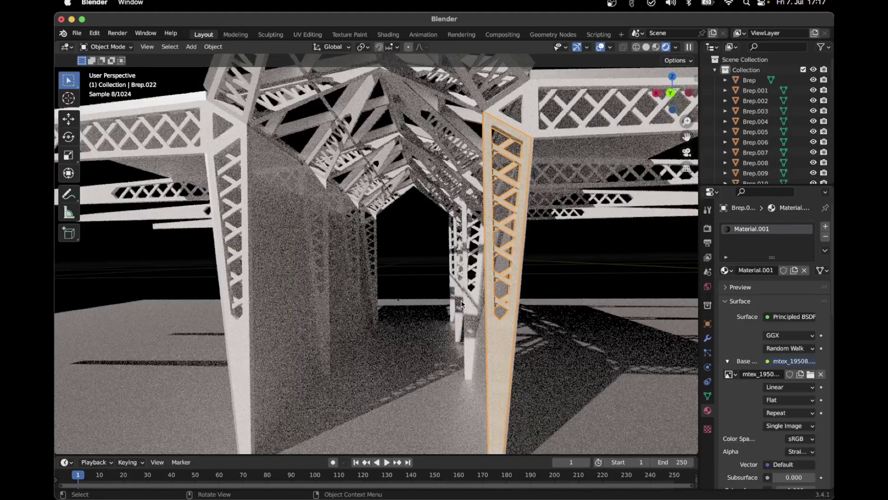
{"action": "middle_click_drag", "start_coordinate": [465, 346], "coordinate": [481, 309]}
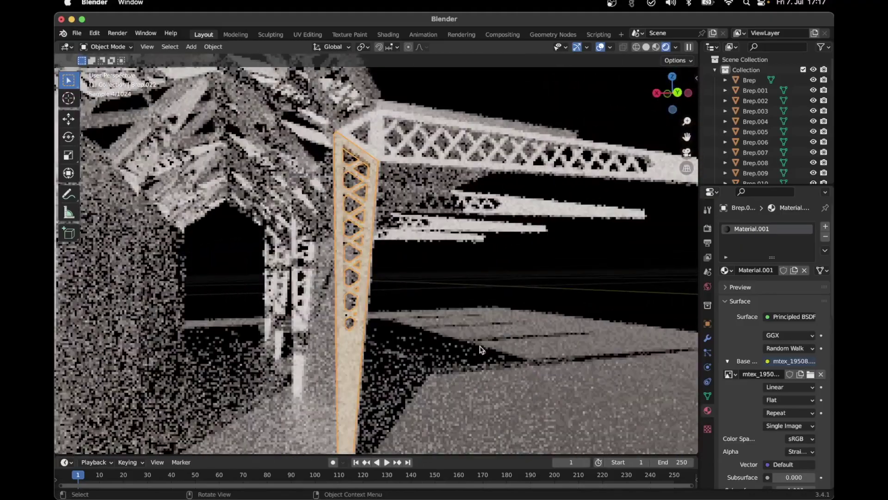
{"action": "scroll", "coordinate": [481, 308], "scroll_direction": "down", "scroll_amount": 3}
{"action": "scroll", "coordinate": [477, 326], "scroll_direction": "down", "scroll_amount": 4}
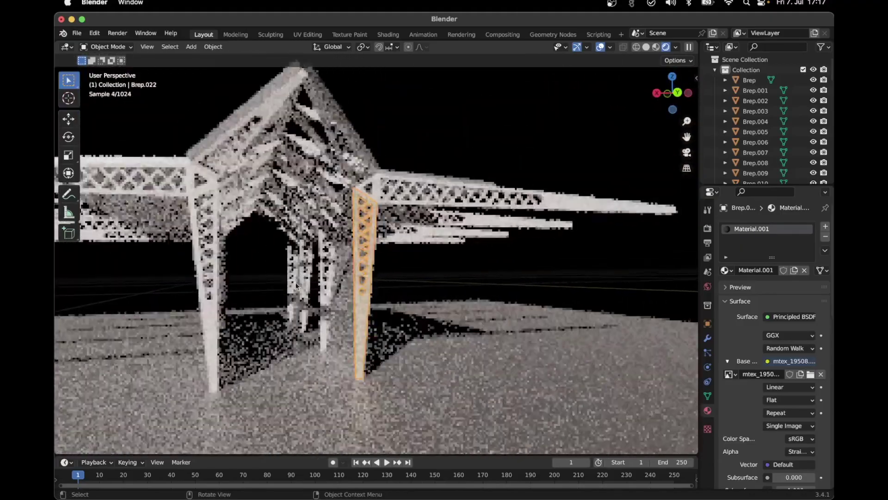
{"action": "middle_click_drag", "start_coordinate": [300, 282], "coordinate": [400, 281]}
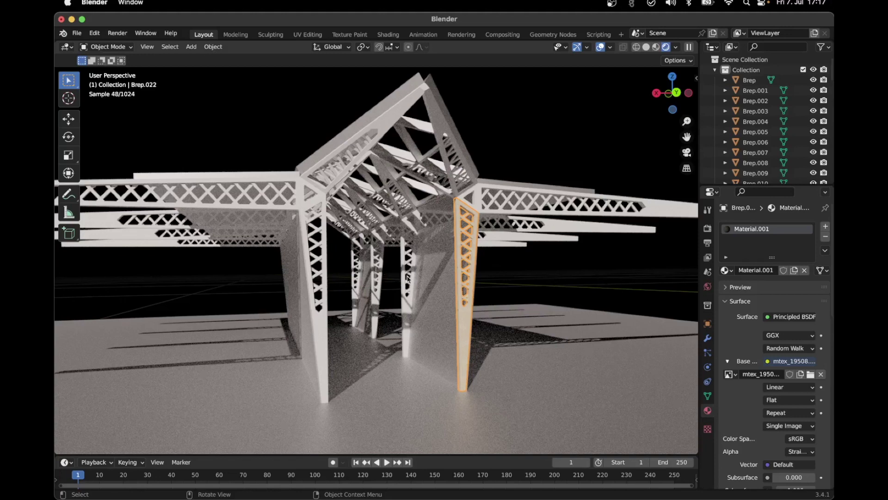
{"action": "mouse_move", "coordinate": [533, 271]}
{"action": "left_mouse_down"}
{"action": "mouse_move", "coordinate": [163, 141]}
{"action": "mouse_move", "coordinate": [150, 127]}
{"action": "left_mouse_up"}
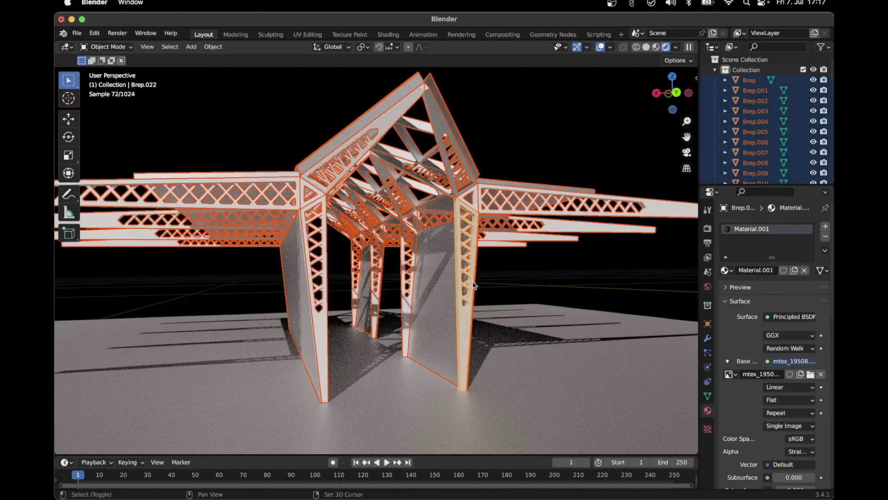
Step: Make the wood-textured column active and link its Material.001 to all selected canopy objects
{"action": "left_click", "coordinate": [462, 287], "text": "shift"}
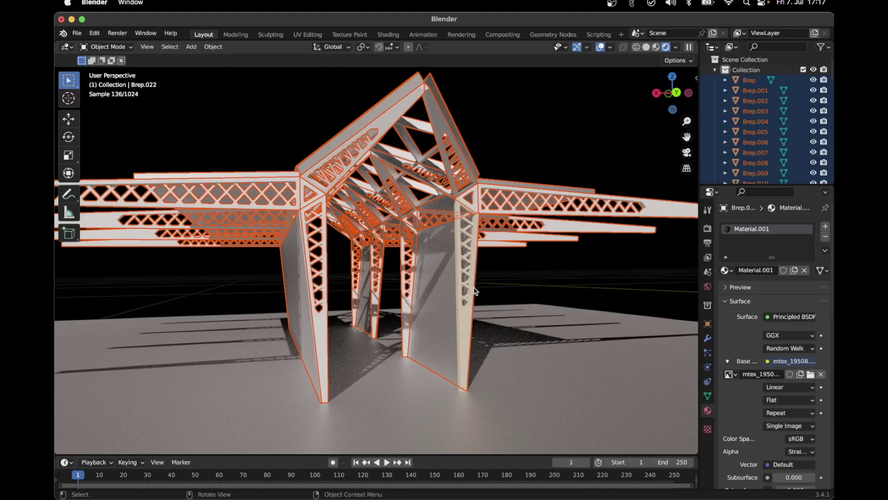
{"action": "key", "text": "shift"}
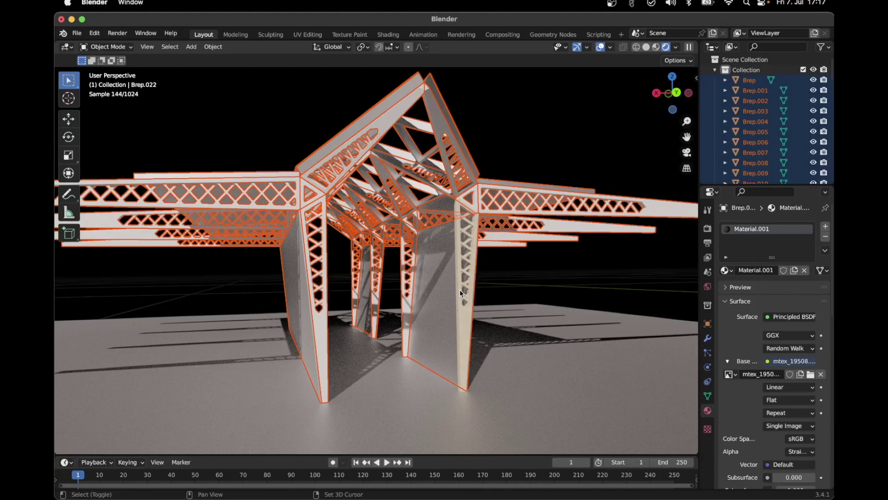
{"action": "left_click", "coordinate": [461, 295], "text": "shift"}
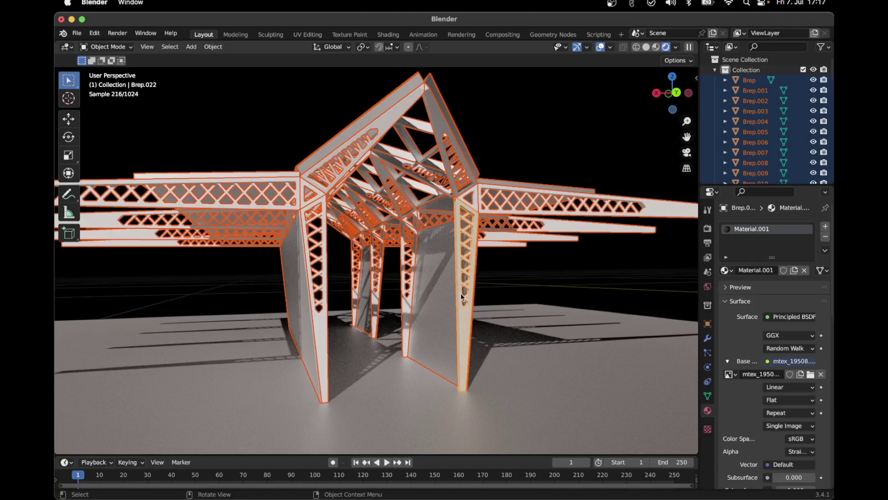
{"action": "key", "text": "ctrl+l"}
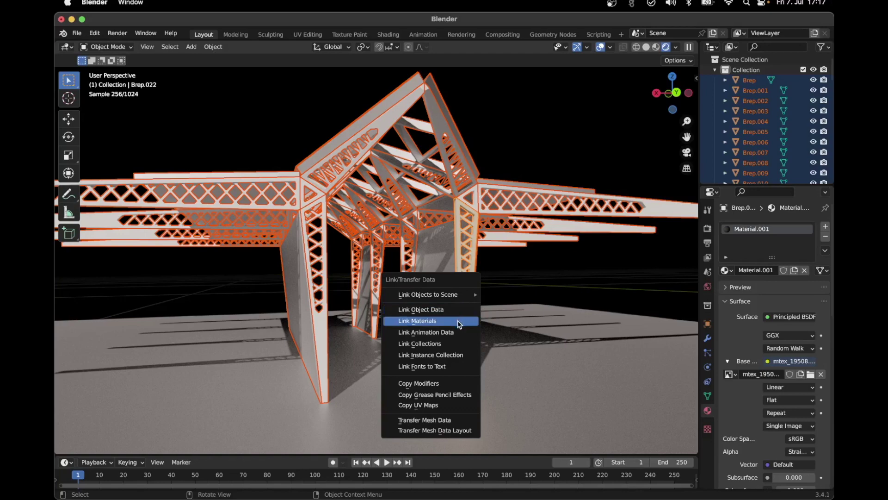
{"action": "left_click", "coordinate": [458, 321]}
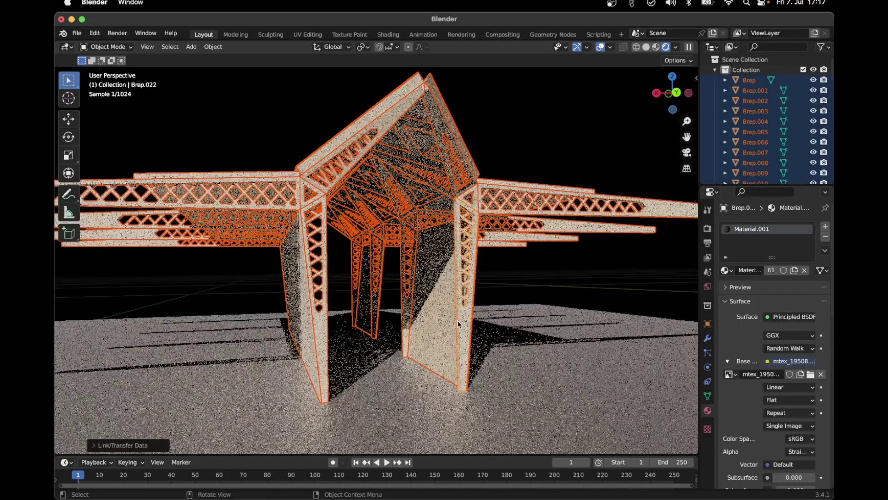
{"action": "left_click", "coordinate": [518, 276]}
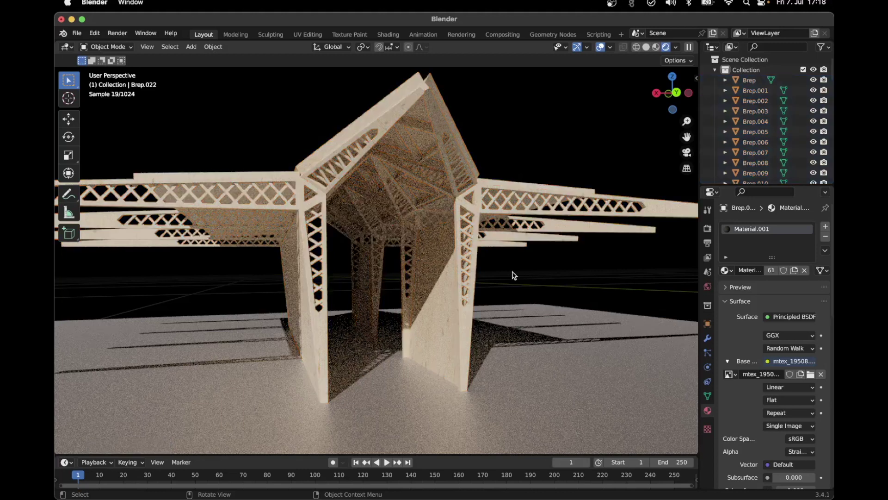
Step: Select the three wall panels and remove the active panel's wood material slot
{"action": "left_click", "coordinate": [434, 320]}
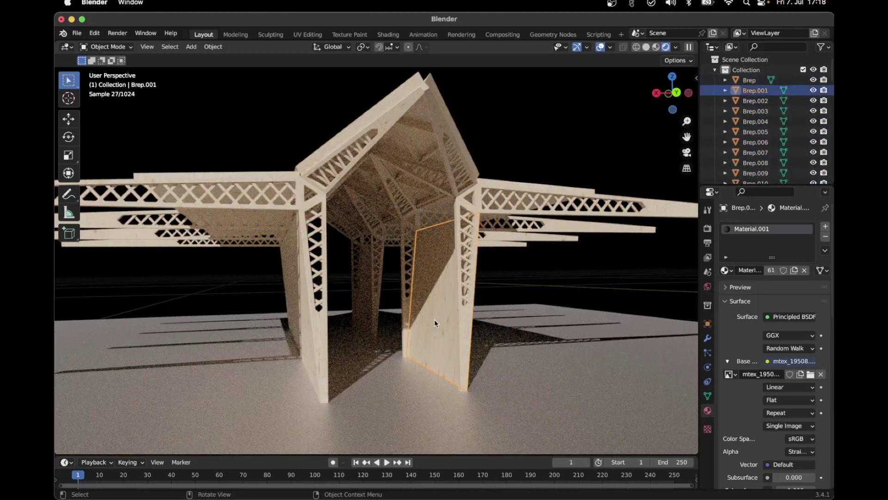
{"action": "left_click", "coordinate": [306, 337], "text": "shift"}
{"action": "left_click", "coordinate": [365, 284], "text": "shift"}
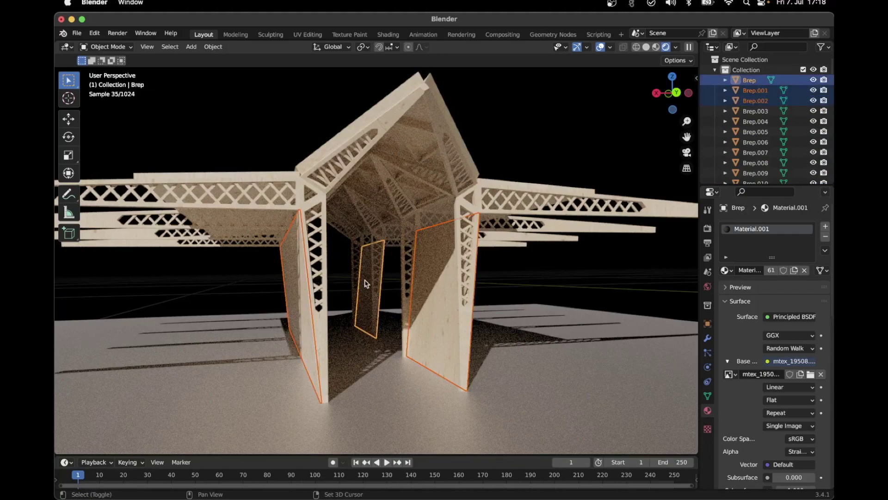
{"action": "mouse_move", "coordinate": [383, 288]}
{"action": "middle_mouse_down"}
{"action": "mouse_move", "coordinate": [442, 286]}
{"action": "mouse_move", "coordinate": [467, 300]}
{"action": "middle_mouse_up"}
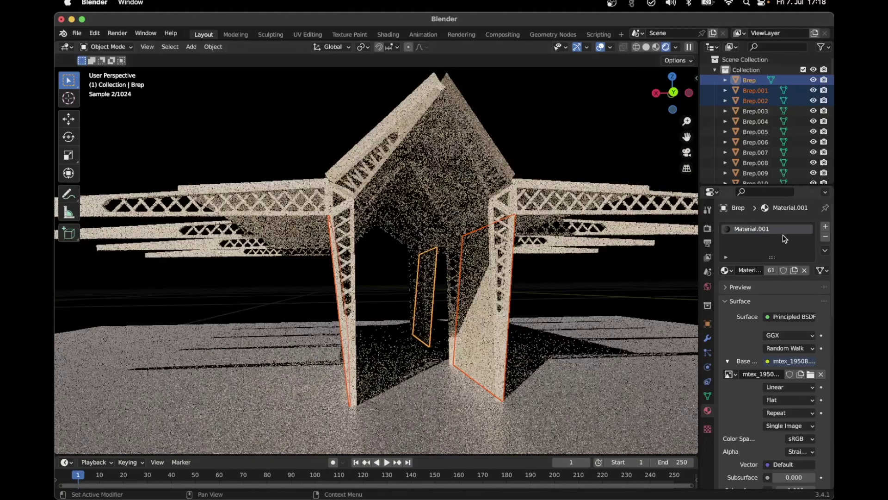
{"action": "left_click", "coordinate": [805, 270]}
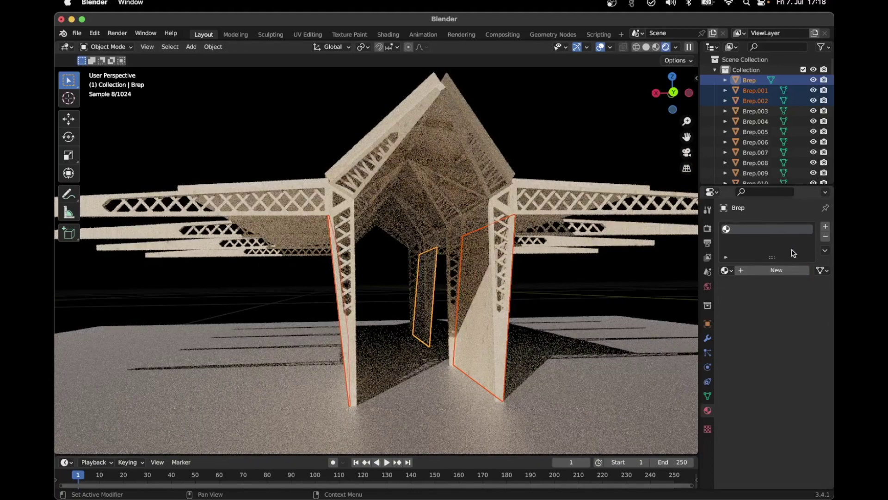
{"action": "left_click", "coordinate": [783, 271]}
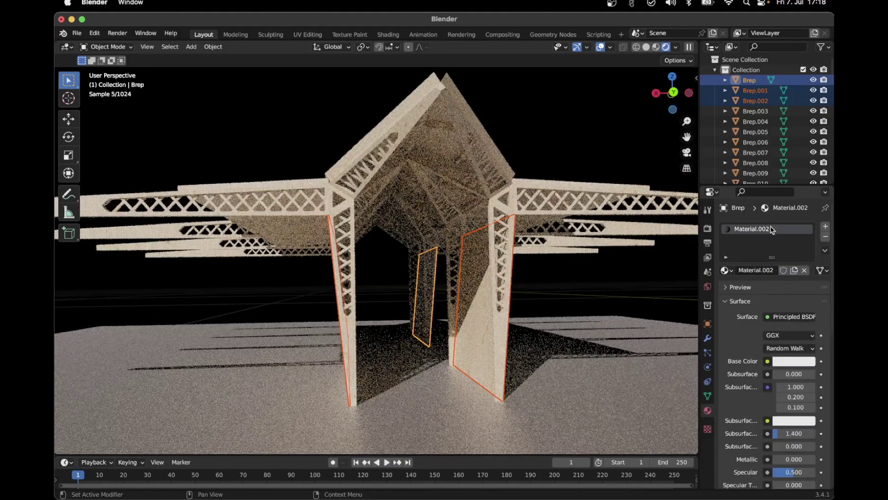
{"action": "left_click", "coordinate": [708, 396]}
{"action": "left_click", "coordinate": [826, 238]}
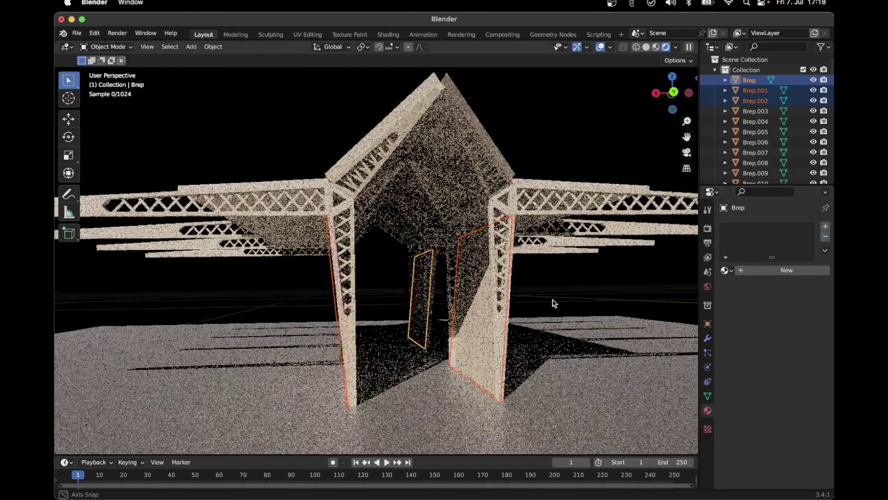
{"action": "scroll", "coordinate": [560, 300], "scroll_direction": "up", "scroll_amount": 3}
Step: Remove the wood material slot from the right and left wall panels individually
{"action": "left_click", "coordinate": [410, 329]}
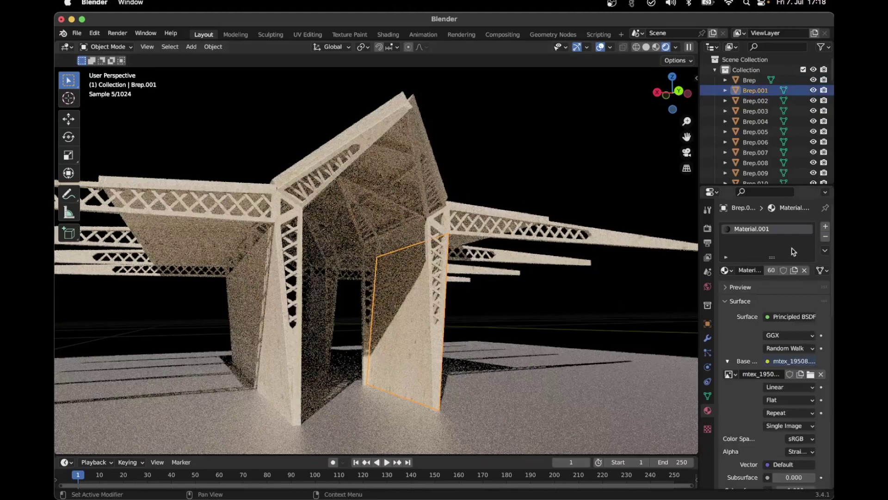
{"action": "left_click", "coordinate": [825, 238]}
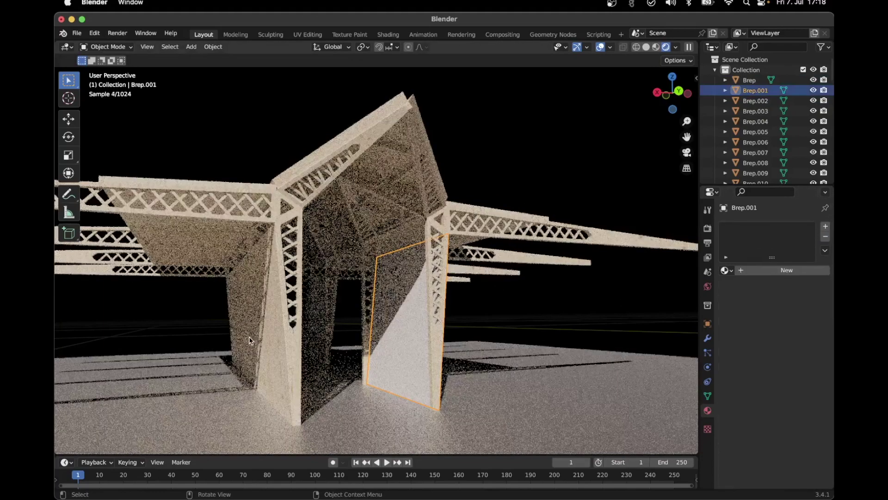
{"action": "left_click", "coordinate": [261, 341]}
{"action": "left_click", "coordinate": [826, 237]}
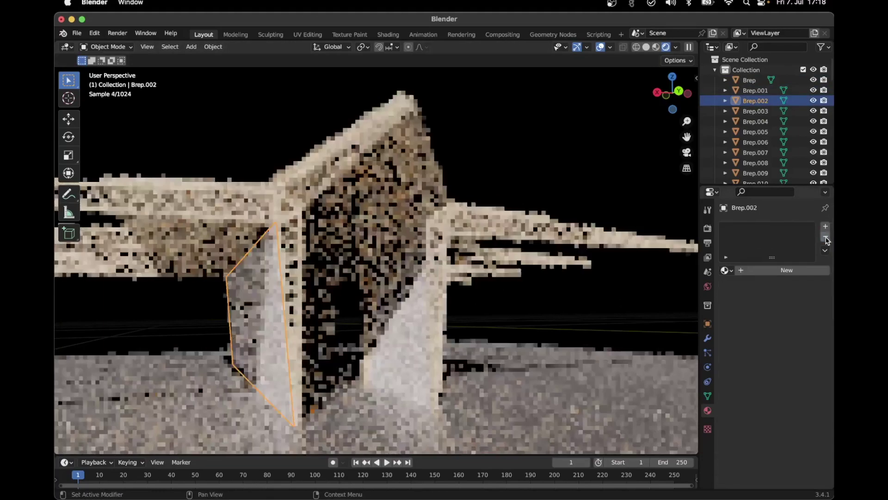
{"action": "left_click", "coordinate": [321, 303]}
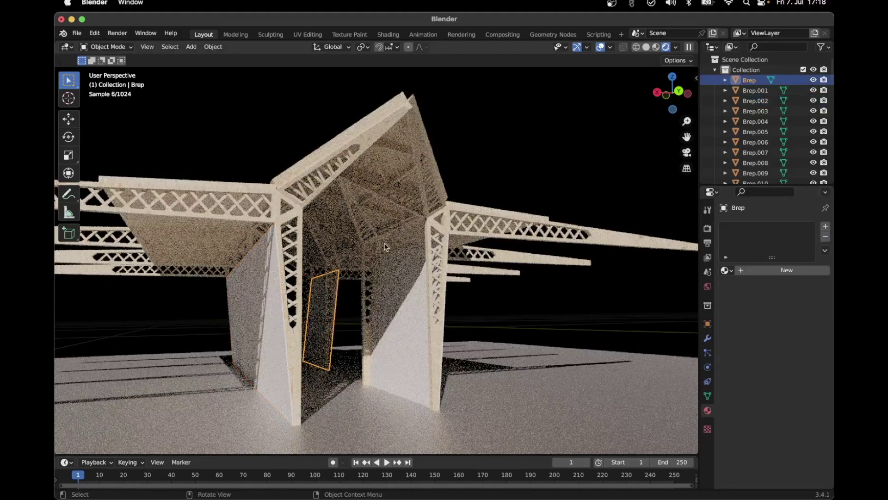
{"action": "left_click", "coordinate": [396, 160]}
Step: Remove the wood material slots from roof panels Extrusion.001 and Extrusion
{"action": "middle_click_drag", "start_coordinate": [395, 159], "coordinate": [434, 165]}
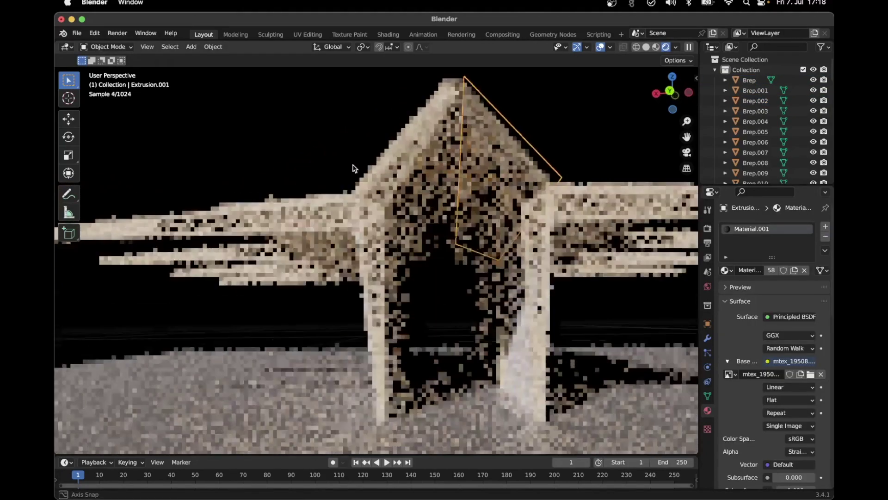
{"action": "left_click", "coordinate": [826, 237]}
{"action": "middle_click_drag", "start_coordinate": [557, 166], "coordinate": [457, 126]}
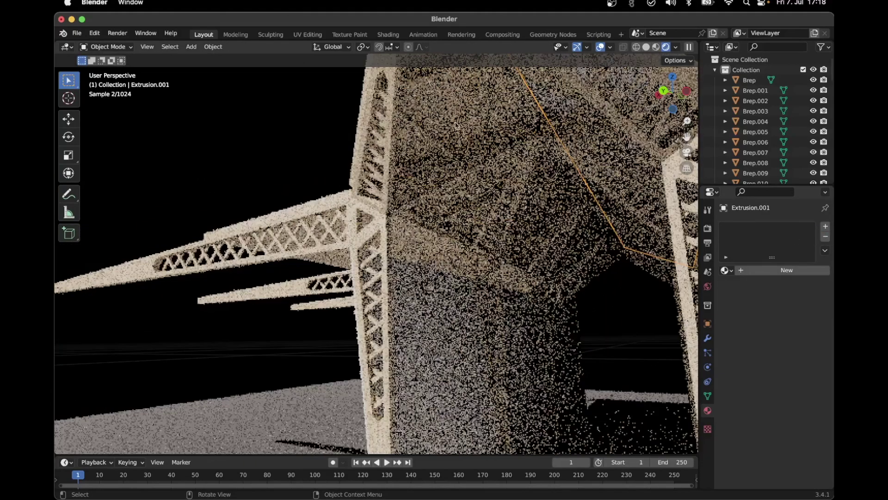
{"action": "left_click", "coordinate": [486, 134]}
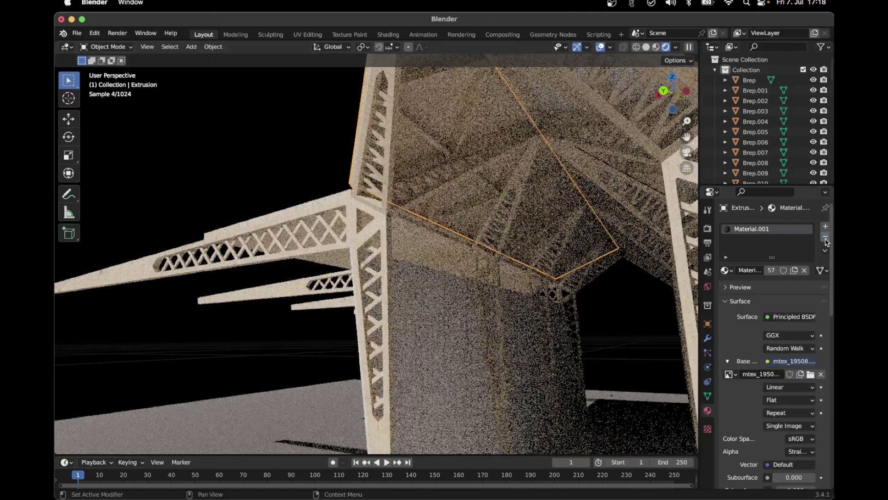
{"action": "left_click", "coordinate": [825, 237]}
{"action": "scroll", "coordinate": [295, 128], "scroll_direction": "down", "scroll_amount": 3}
{"action": "mouse_move", "coordinate": [295, 128]}
{"action": "middle_mouse_down"}
{"action": "mouse_move", "coordinate": [458, 202]}
{"action": "mouse_move", "coordinate": [340, 174]}
{"action": "middle_mouse_up"}
{"action": "scroll", "coordinate": [370, 185], "scroll_direction": "down", "scroll_amount": 3}
{"action": "scroll", "coordinate": [328, 172], "scroll_direction": "up", "scroll_amount": 5}
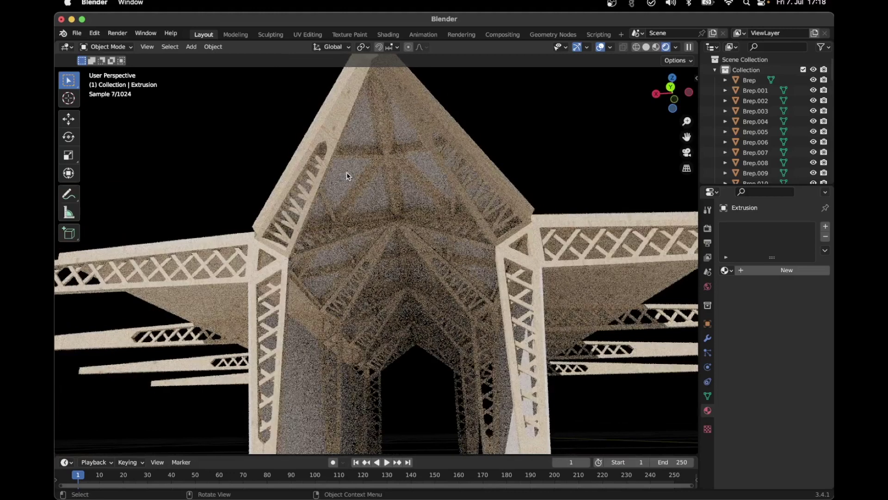
Step: Give roof panel Extrusion.001 a new material, Material.003
{"action": "left_click", "coordinate": [347, 175]}
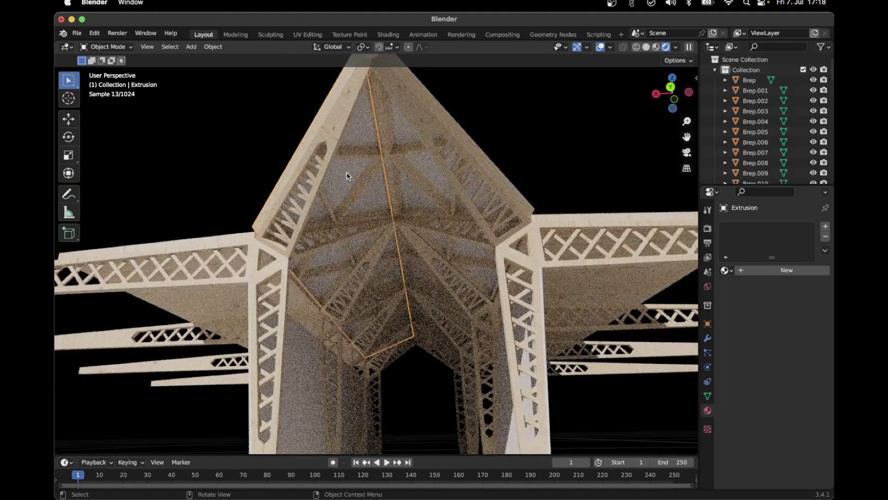
{"action": "left_click", "coordinate": [423, 166]}
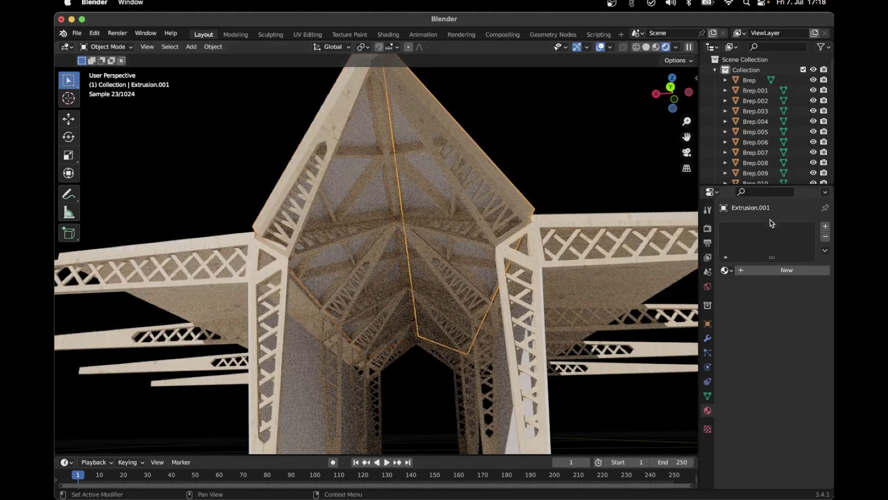
{"action": "left_click", "coordinate": [801, 270]}
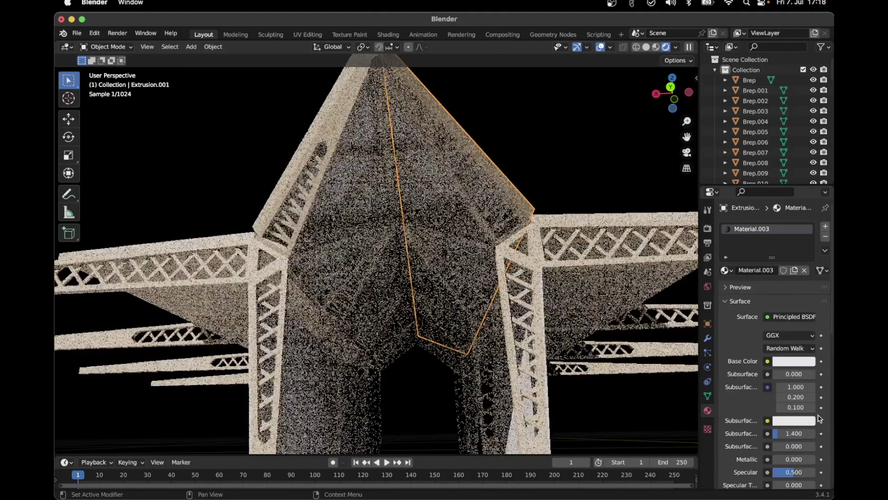
{"action": "scroll", "coordinate": [773, 334], "scroll_direction": "down", "scroll_amount": 2}
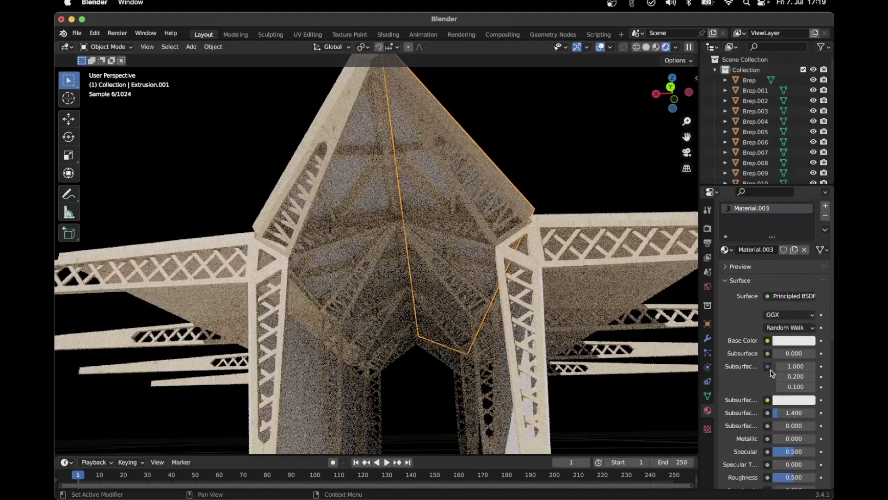
{"action": "scroll", "coordinate": [776, 361], "scroll_direction": "down", "scroll_amount": 3}
{"action": "scroll", "coordinate": [777, 384], "scroll_direction": "down", "scroll_amount": 2}
{"action": "scroll", "coordinate": [782, 388], "scroll_direction": "down", "scroll_amount": 3}
Step: Set Material.003's Alpha to 0.155 and Roughness to 0.083
{"action": "scroll", "coordinate": [796, 393], "scroll_direction": "down", "scroll_amount": 3}
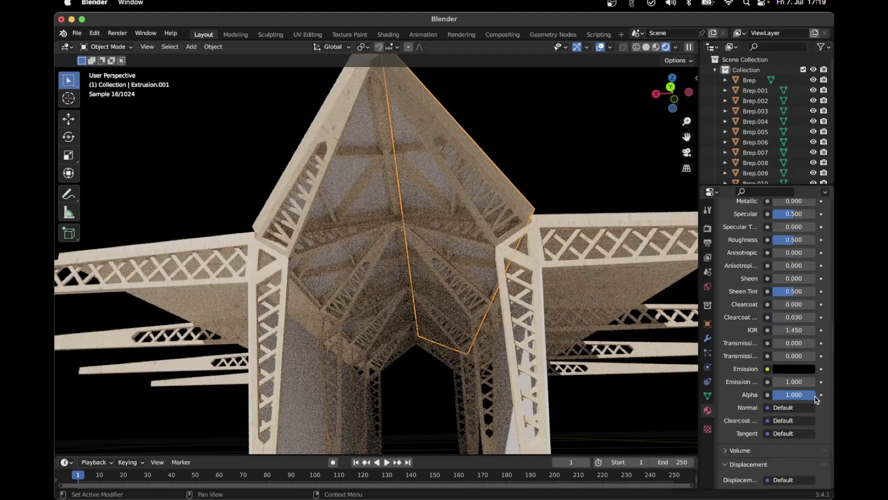
{"action": "left_click_drag", "start_coordinate": [814, 399], "coordinate": [777, 396]}
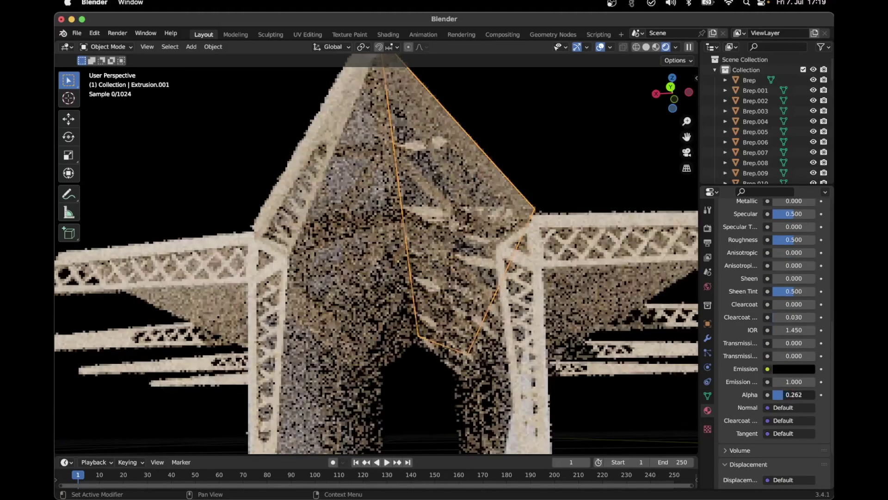
{"action": "left_click_drag", "start_coordinate": [781, 394], "coordinate": [781, 396]}
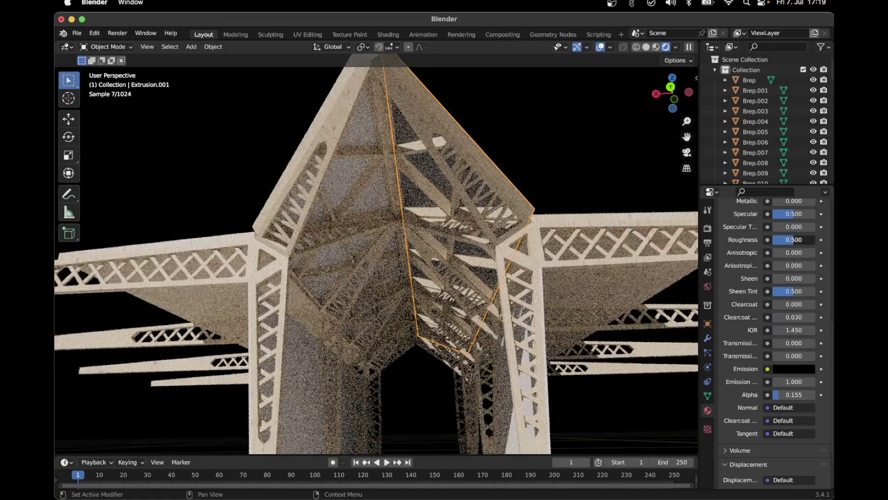
{"action": "left_click_drag", "start_coordinate": [794, 240], "coordinate": [777, 239]}
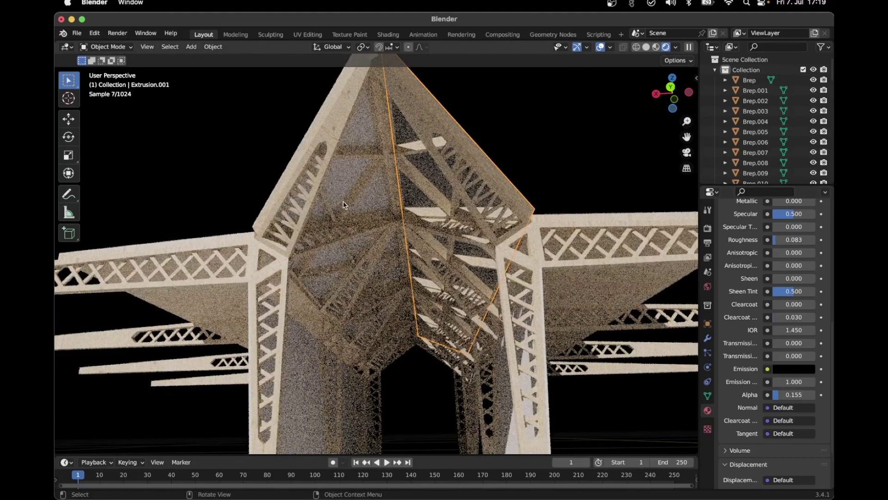
{"action": "left_click", "coordinate": [372, 198]}
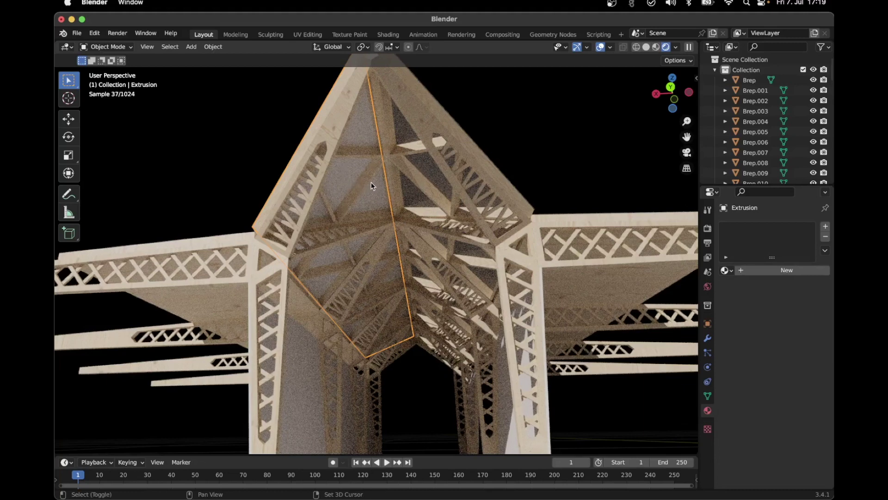
Step: Link the translucent Material.003 from Extrusion.001 to the Extrusion roof panel and inspect the render
{"action": "left_click", "coordinate": [422, 169], "text": "shift"}
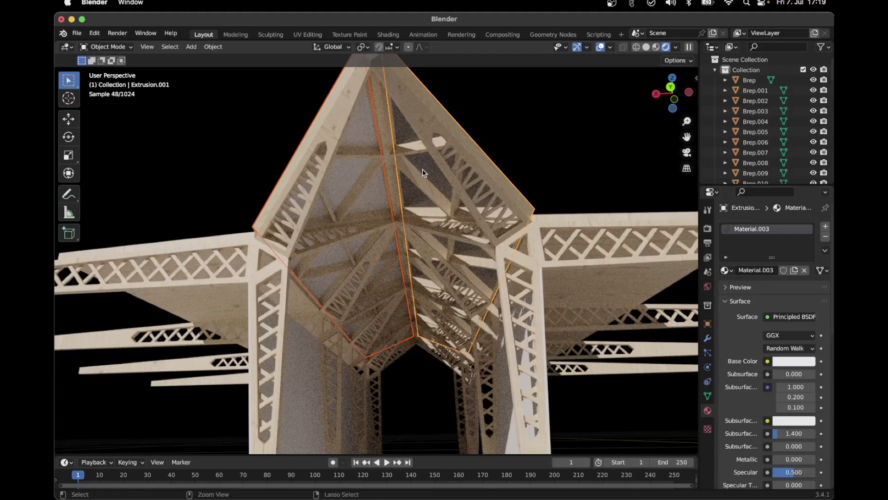
{"action": "key", "text": "ctrl+l"}
{"action": "left_click", "coordinate": [423, 171]}
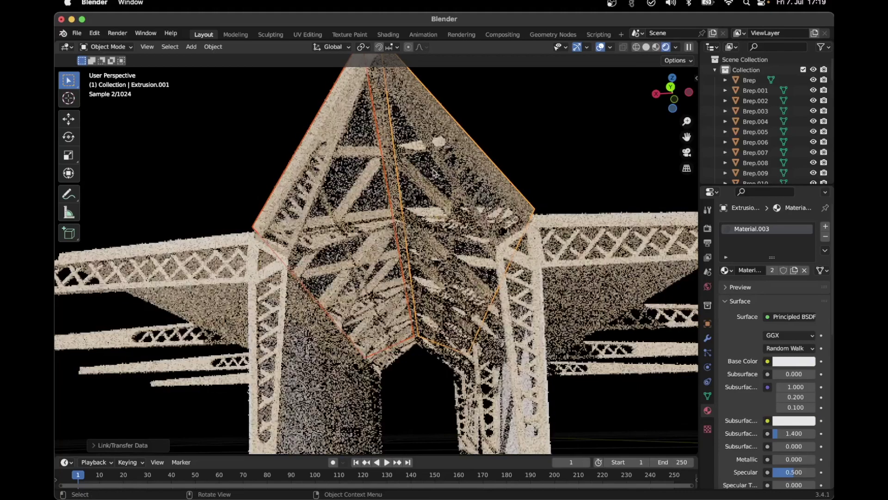
{"action": "middle_click_drag", "start_coordinate": [456, 189], "coordinate": [452, 218]}
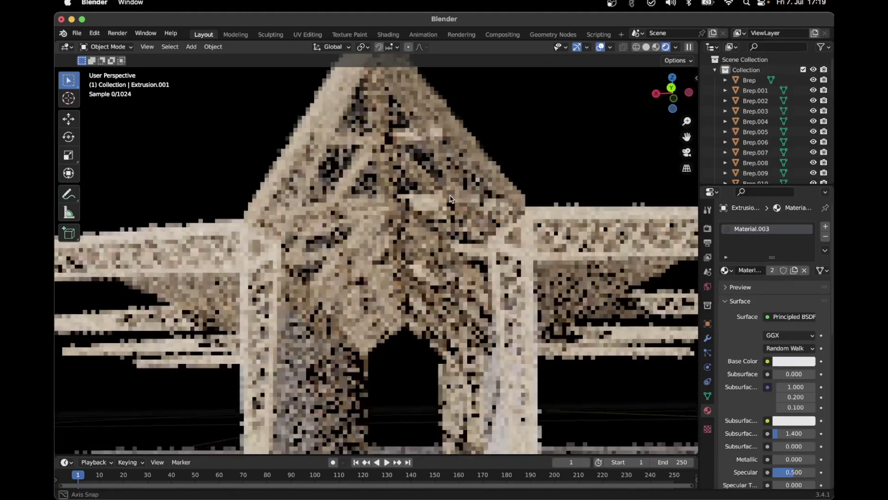
{"action": "scroll", "coordinate": [451, 219], "scroll_direction": "down", "scroll_amount": 3}
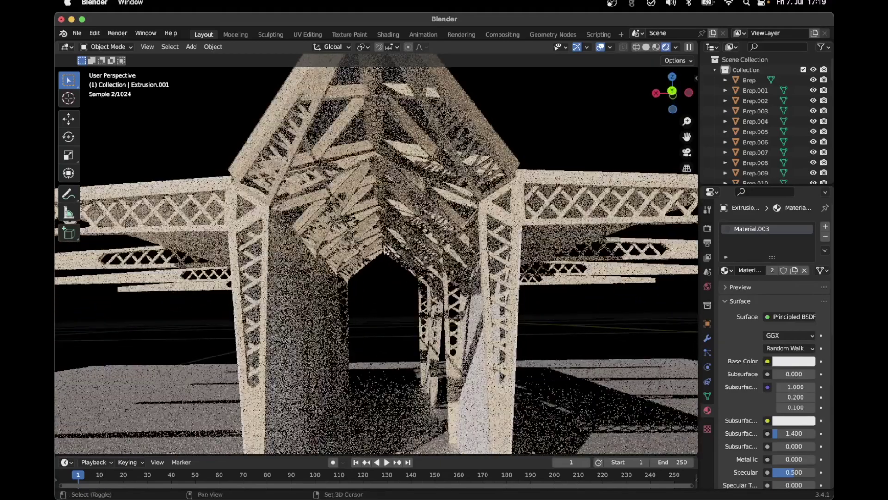
{"action": "scroll", "coordinate": [498, 241], "scroll_direction": "up", "scroll_amount": 5}
{"action": "scroll", "coordinate": [599, 242], "scroll_direction": "up", "scroll_amount": 1}
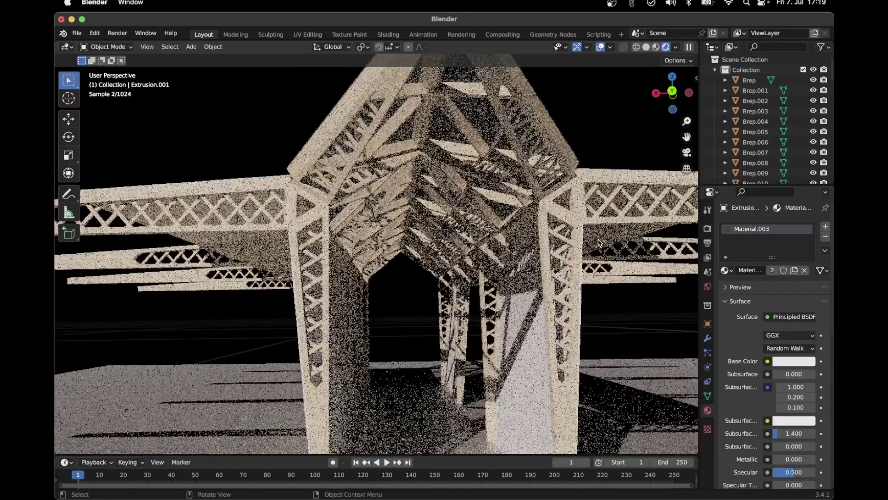
{"action": "scroll", "coordinate": [598, 242], "scroll_direction": "down", "scroll_amount": 2}
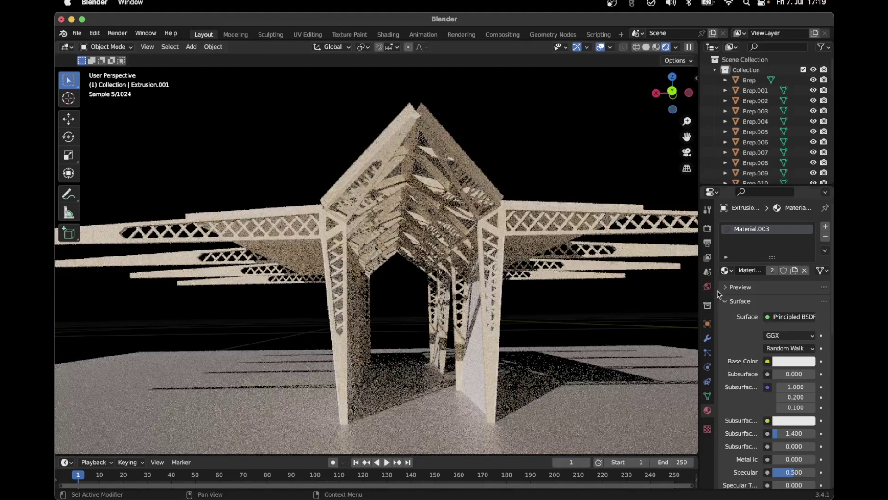
Step: Enable Film Transparent in the Cycles render settings and check the canopy over the transparent background
{"action": "left_click", "coordinate": [707, 229]}
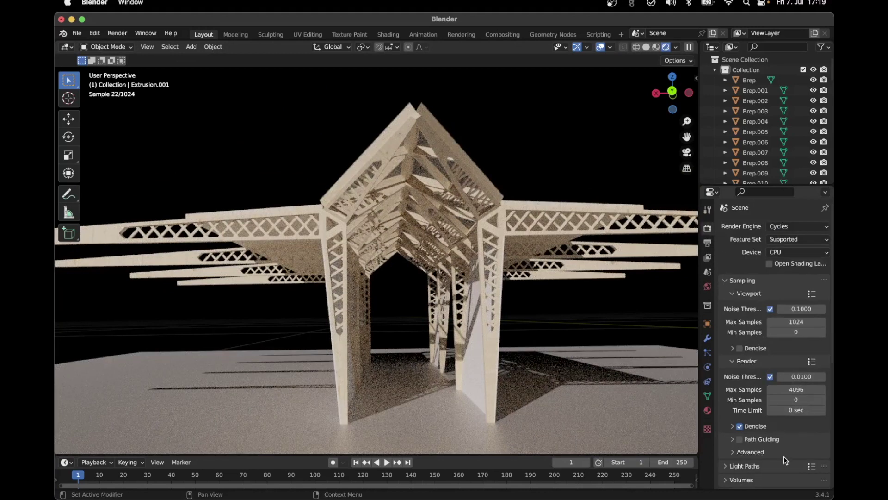
{"action": "scroll", "coordinate": [746, 366], "scroll_direction": "down", "scroll_amount": 3}
{"action": "scroll", "coordinate": [746, 377], "scroll_direction": "down", "scroll_amount": 2}
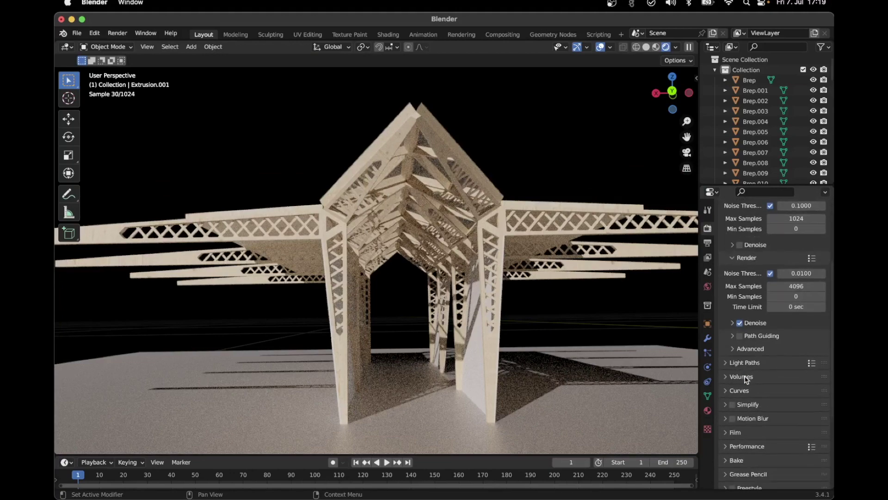
{"action": "left_click", "coordinate": [735, 432]}
{"action": "scroll", "coordinate": [734, 430], "scroll_direction": "down", "scroll_amount": 3}
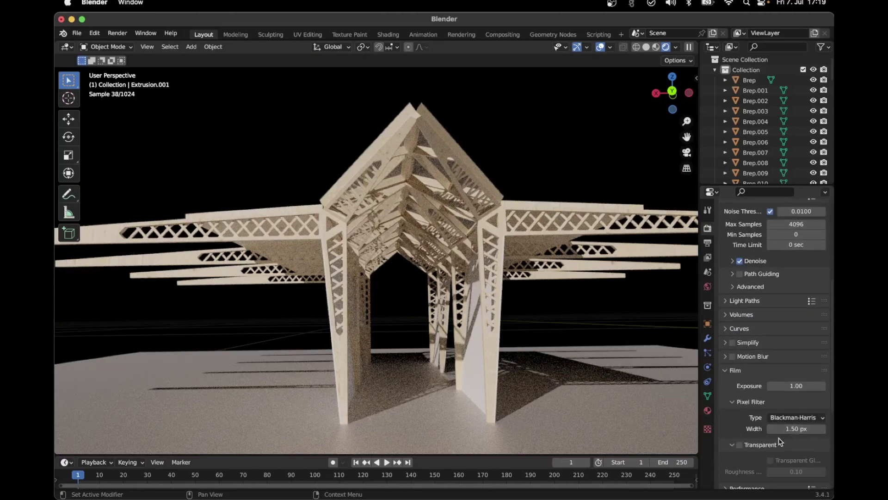
{"action": "left_click", "coordinate": [749, 446]}
{"action": "left_click", "coordinate": [738, 444]}
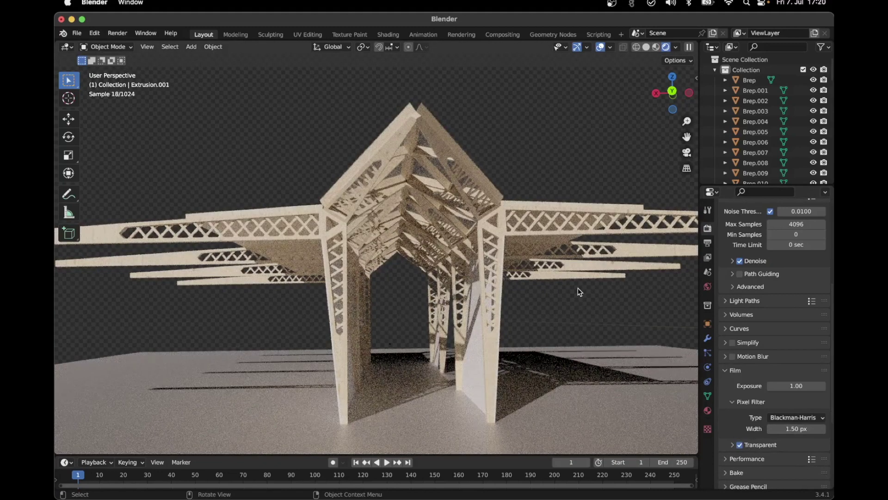
{"action": "middle_click_drag", "start_coordinate": [578, 291], "coordinate": [473, 385]}
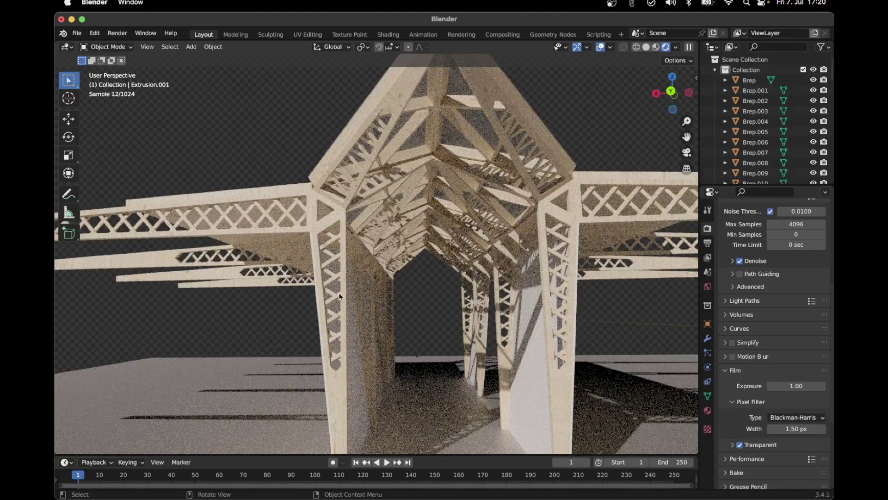
{"action": "mouse_move", "coordinate": [413, 265]}
{"action": "middle_mouse_down"}
{"action": "mouse_move", "coordinate": [345, 286]}
{"action": "mouse_move", "coordinate": [395, 263]}
{"action": "mouse_move", "coordinate": [449, 274]}
{"action": "mouse_move", "coordinate": [462, 268]}
{"action": "middle_mouse_up"}
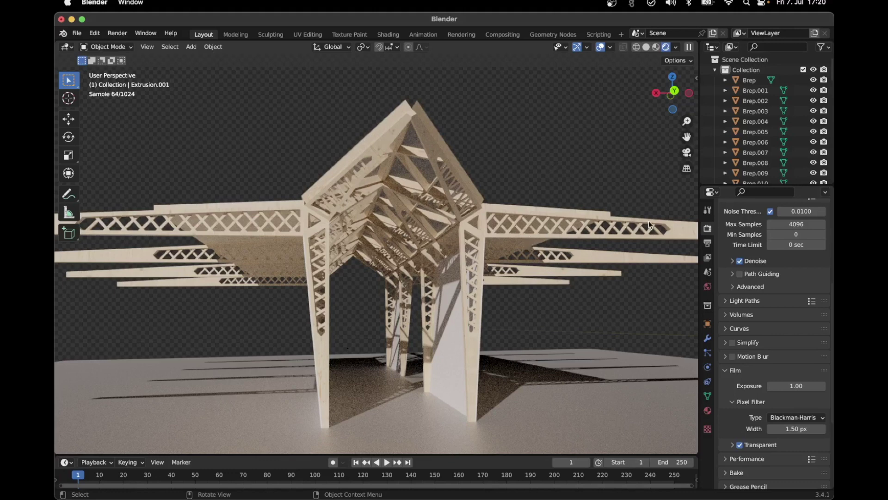
Step: In UV Editing, select all of beam Brep.020's geometry and its UV islands
{"action": "left_click", "coordinate": [681, 231]}
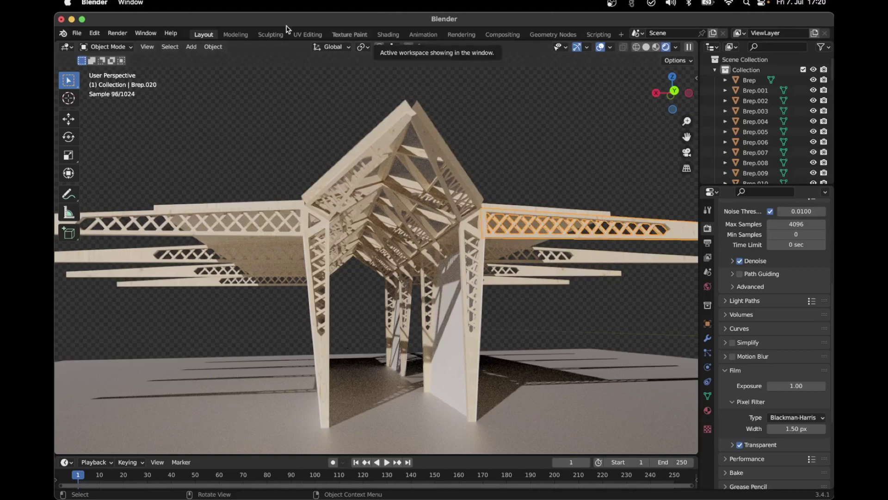
{"action": "left_click", "coordinate": [307, 35]}
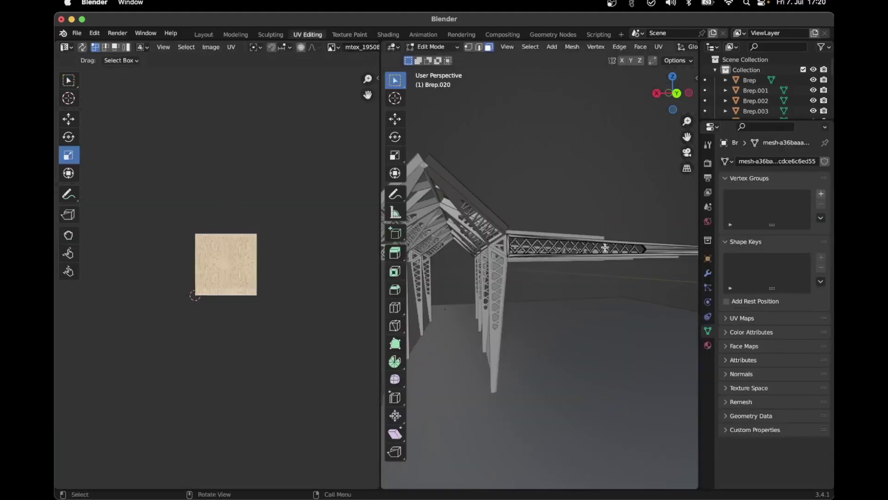
{"action": "middle_click_drag", "start_coordinate": [520, 188], "coordinate": [513, 189]}
{"action": "left_click_drag", "start_coordinate": [492, 169], "coordinate": [563, 259]}
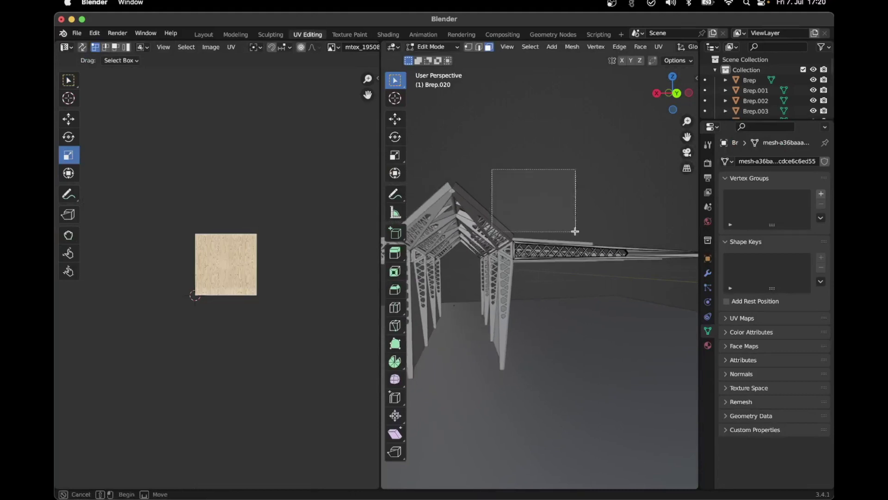
{"action": "mouse_move", "coordinate": [563, 259]}
{"action": "middle_mouse_down"}
{"action": "mouse_move", "coordinate": [529, 148]}
{"action": "mouse_move", "coordinate": [503, 159]}
{"action": "middle_mouse_up"}
{"action": "left_click_drag", "start_coordinate": [499, 152], "coordinate": [697, 300]}
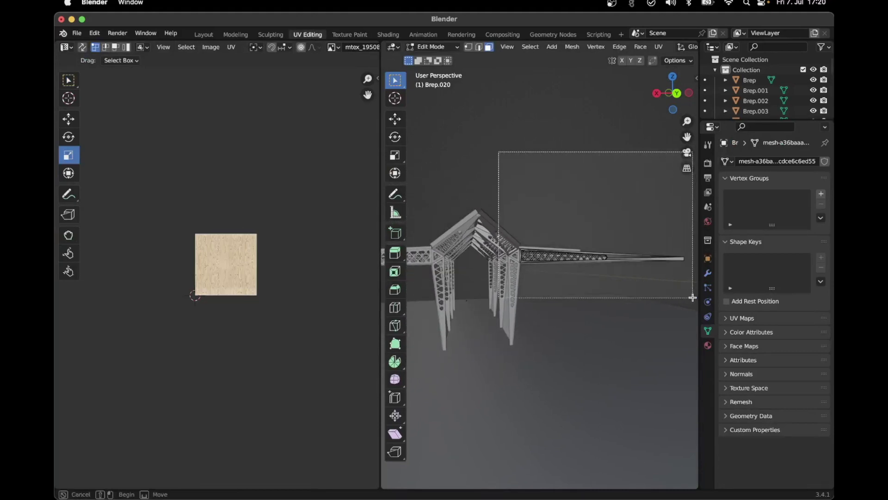
{"action": "scroll", "coordinate": [223, 201], "scroll_direction": "up", "scroll_amount": 3}
{"action": "scroll", "coordinate": [223, 201], "scroll_direction": "up", "scroll_amount": 4}
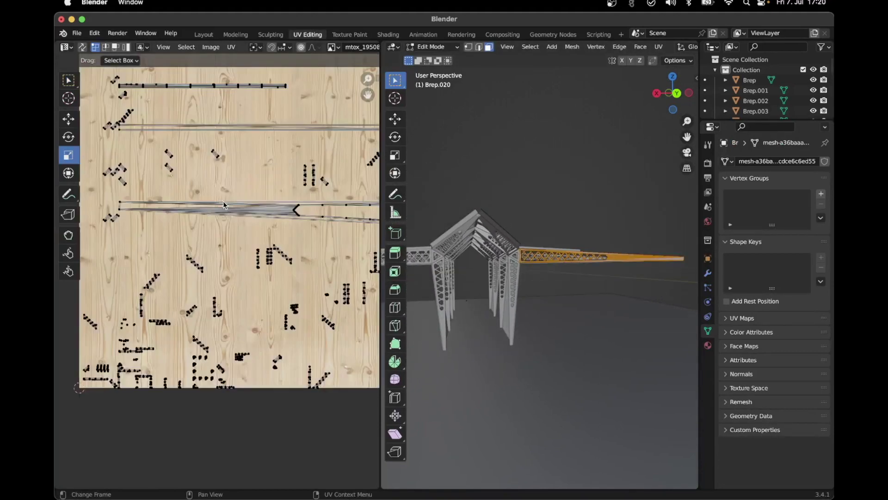
{"action": "scroll", "coordinate": [138, 131], "scroll_direction": "down", "scroll_amount": 1}
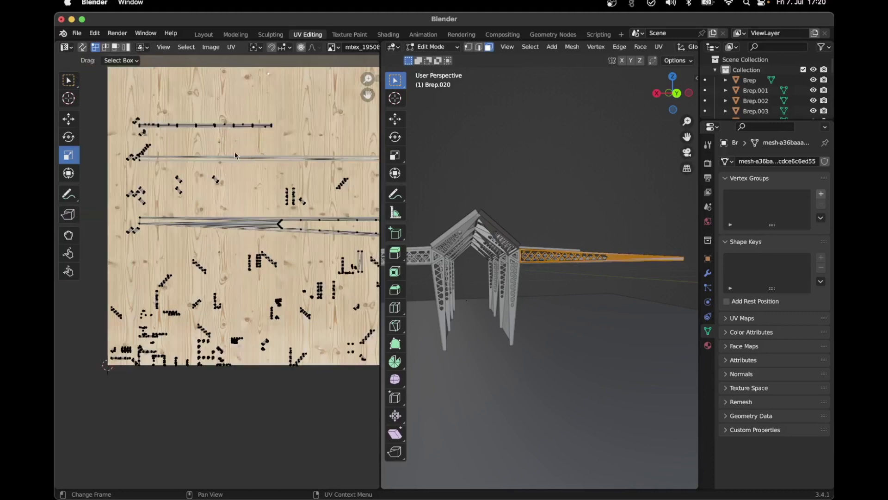
{"action": "scroll", "coordinate": [235, 151], "scroll_direction": "down", "scroll_amount": 3}
{"action": "scroll", "coordinate": [234, 159], "scroll_direction": "up", "scroll_amount": 1}
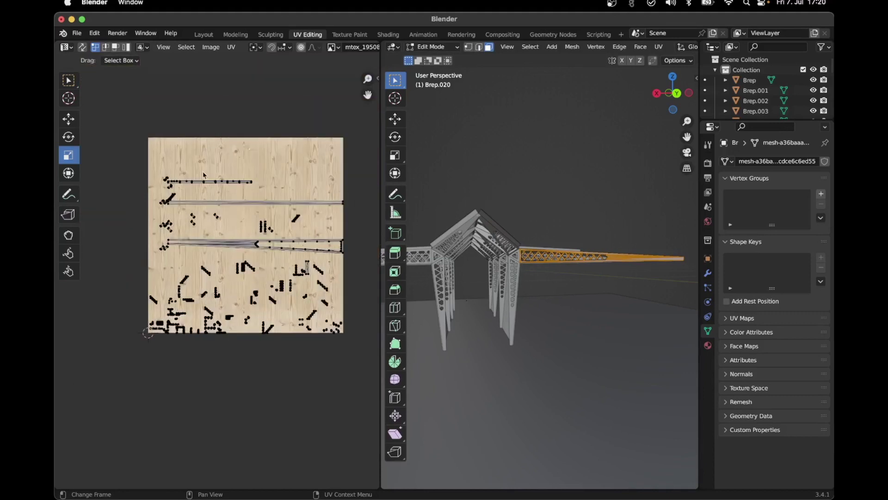
{"action": "left_click_drag", "start_coordinate": [107, 115], "coordinate": [378, 423]}
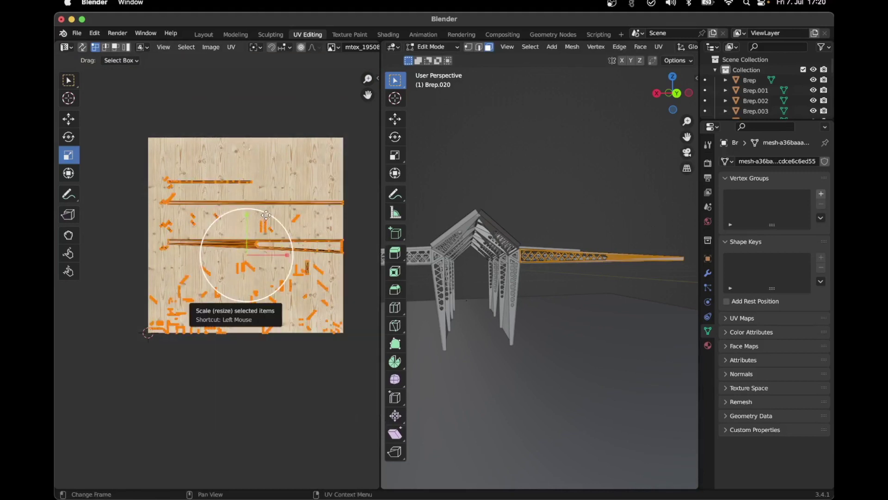
Step: Rotate the beam's UV islands about 90 degrees
{"action": "left_click", "coordinate": [68, 139]}
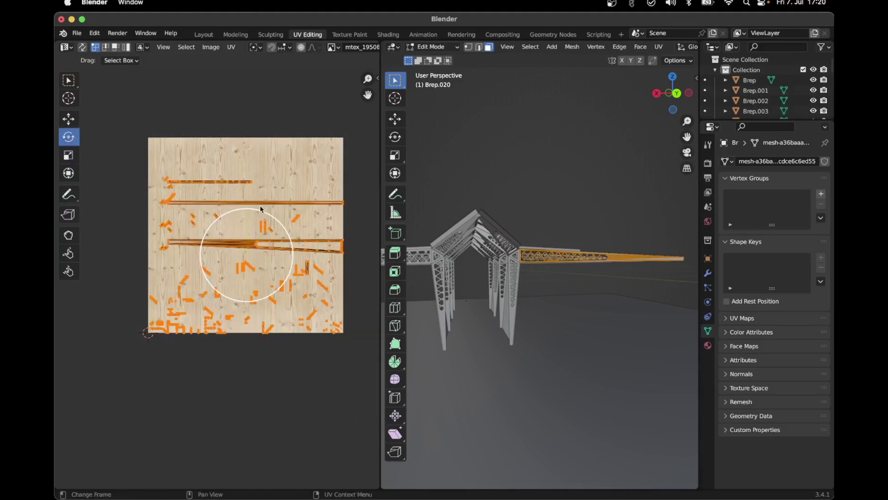
{"action": "left_click_drag", "start_coordinate": [258, 210], "coordinate": [102, 160]}
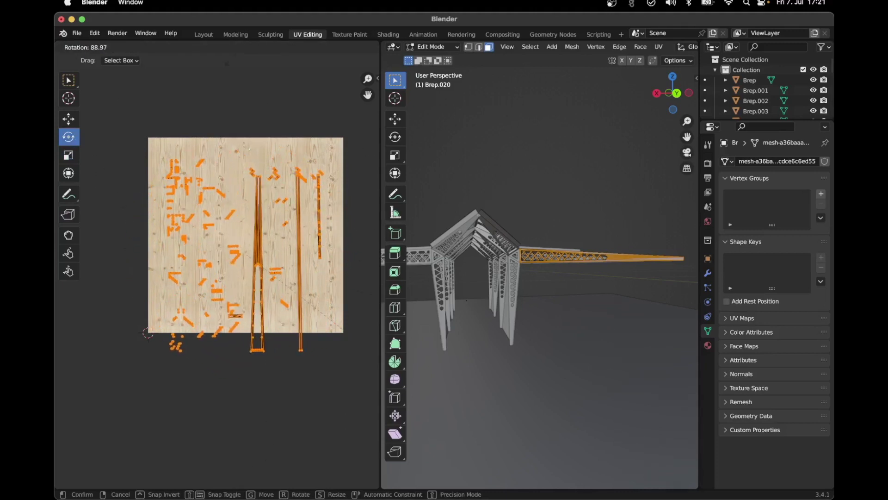
{"action": "left_click_drag", "start_coordinate": [227, 63], "coordinate": [229, 64]}
{"action": "left_click", "coordinate": [314, 84]}
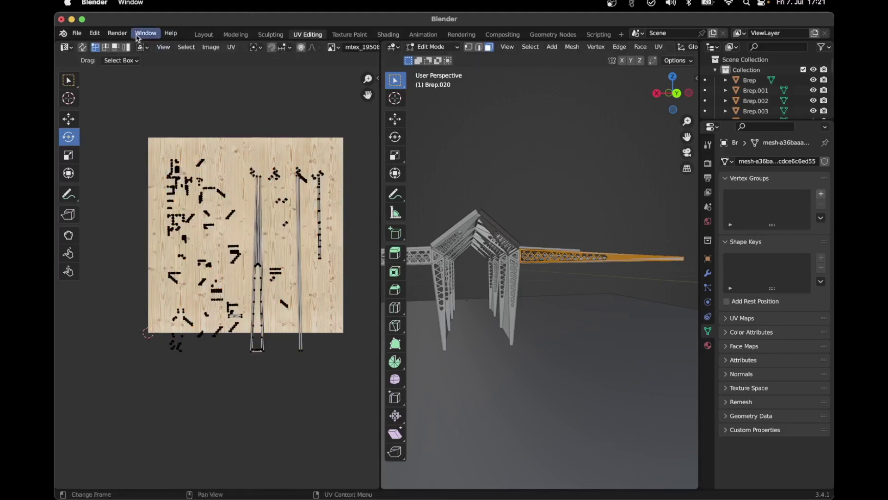
Step: Scale the beam's UV islands up about 4x over the wood texture
{"action": "scroll", "coordinate": [123, 121], "scroll_direction": "down", "scroll_amount": 3}
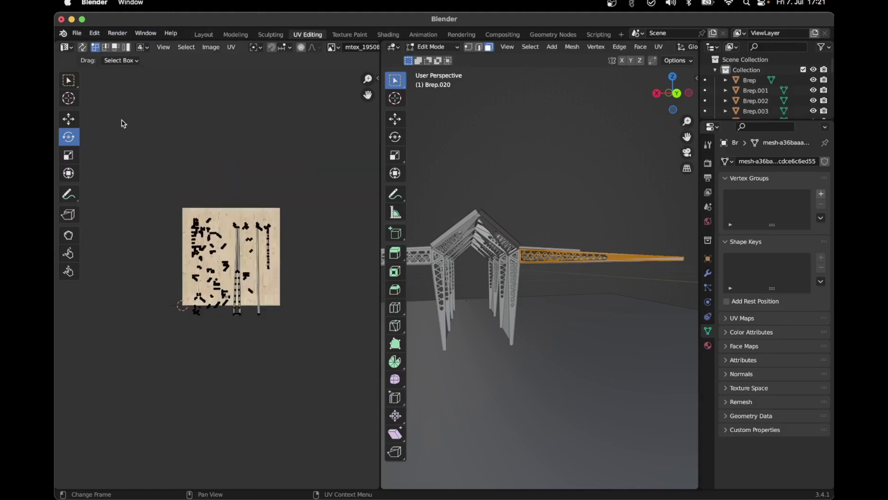
{"action": "scroll", "coordinate": [124, 133], "scroll_direction": "down", "scroll_amount": 1}
{"action": "left_click_drag", "start_coordinate": [124, 128], "coordinate": [327, 390]}
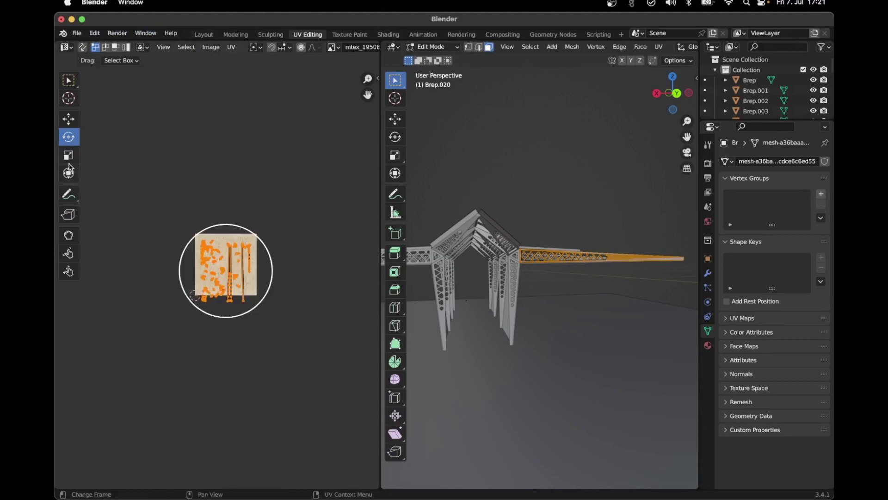
{"action": "left_click", "coordinate": [71, 158]}
{"action": "left_click_drag", "start_coordinate": [248, 230], "coordinate": [305, 115]}
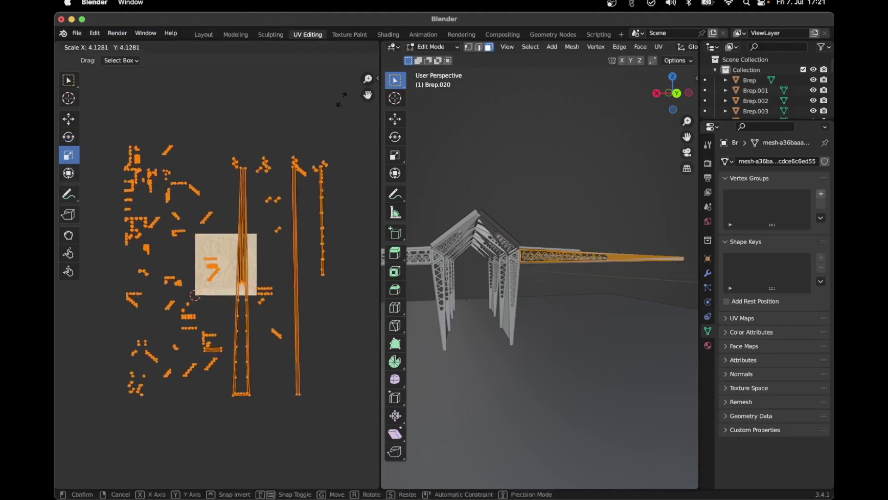
{"action": "left_click", "coordinate": [287, 93]}
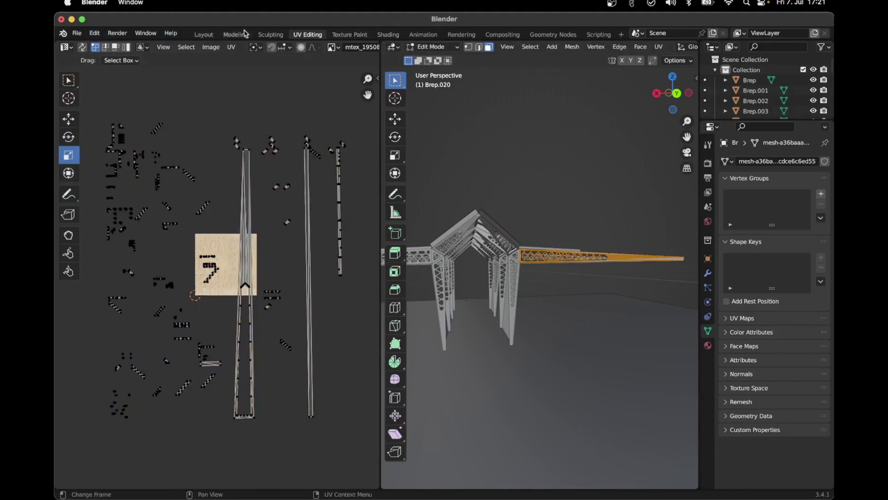
Step: Return to Layout and orbit to a frontal view of the Cycles-rendered timber canopy
{"action": "left_click", "coordinate": [214, 36]}
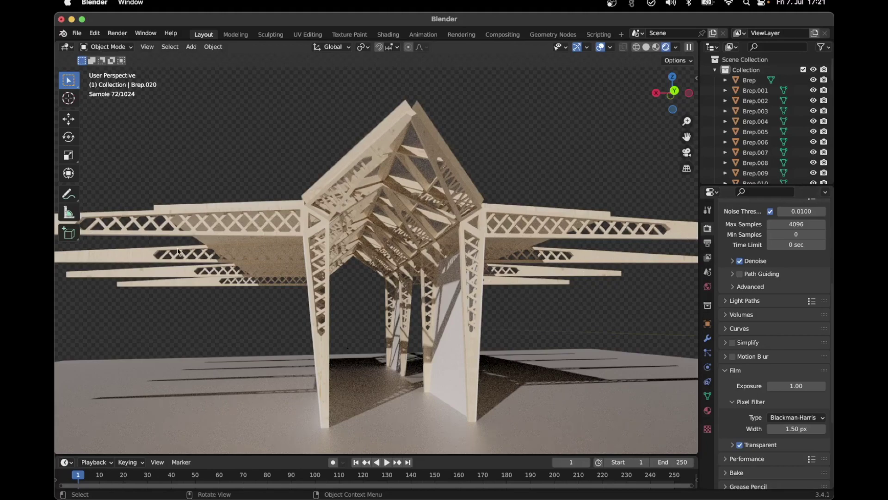
{"action": "middle_click_drag", "start_coordinate": [436, 288], "coordinate": [508, 270]}
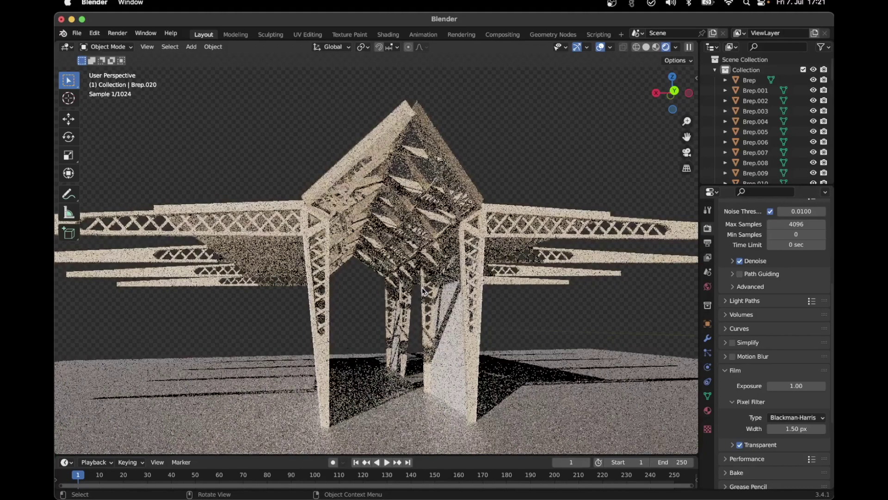
{"action": "middle_click_drag", "start_coordinate": [506, 268], "coordinate": [500, 267]}
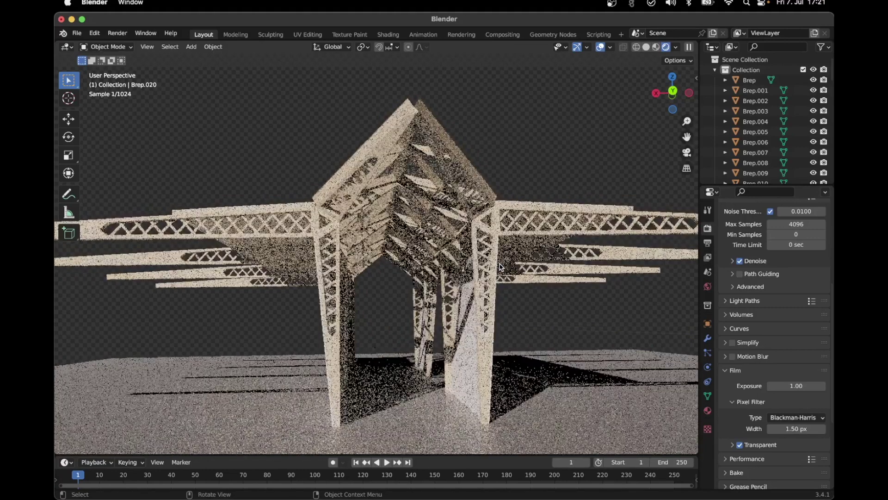